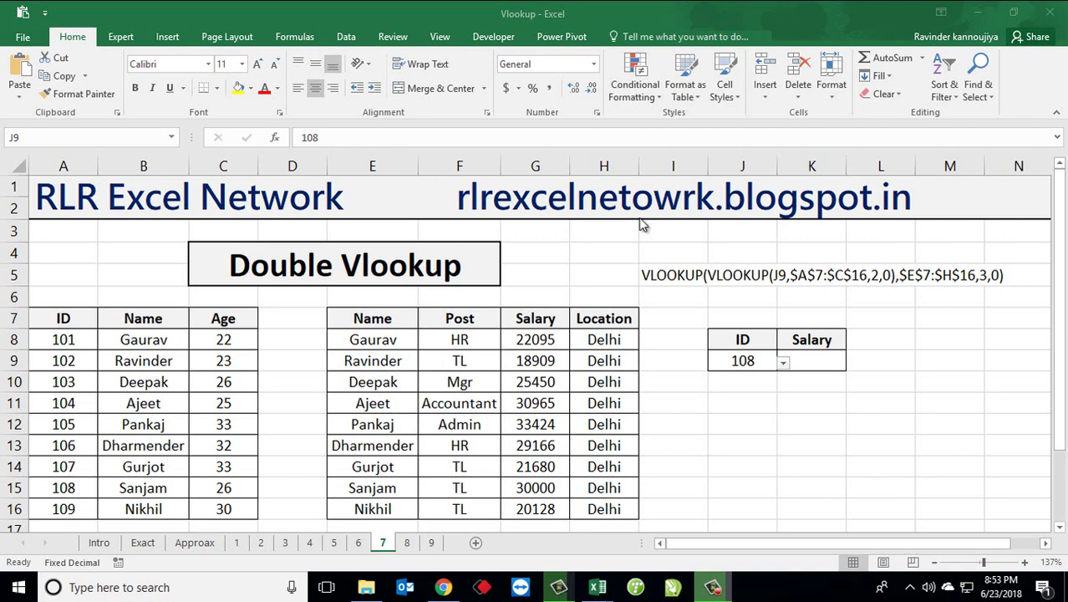
# Highlight the ID cell J9, the ID/Name/Age table and the Name/Post/Salary/Location table
pyautogui.click(812, 398)
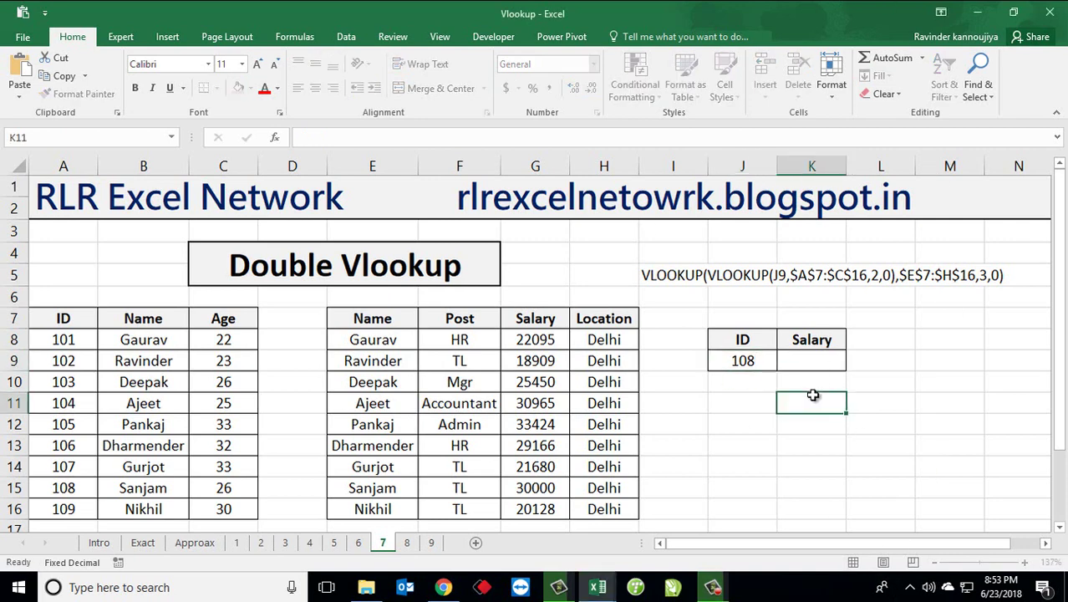
pyautogui.click(757, 363)
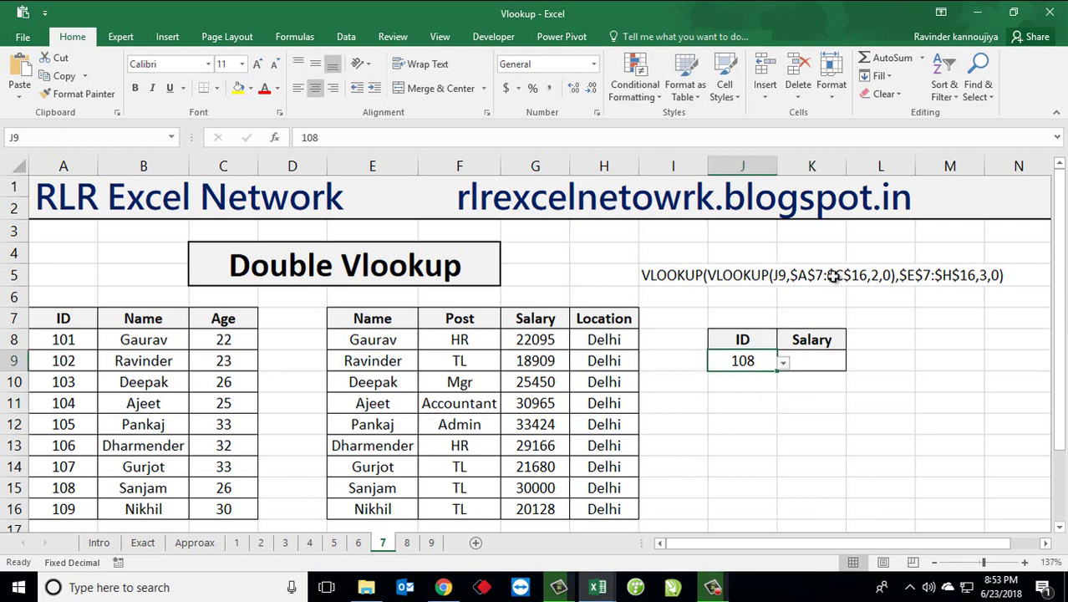
pyautogui.moveTo(62, 318); pyautogui.dragTo(251, 510)
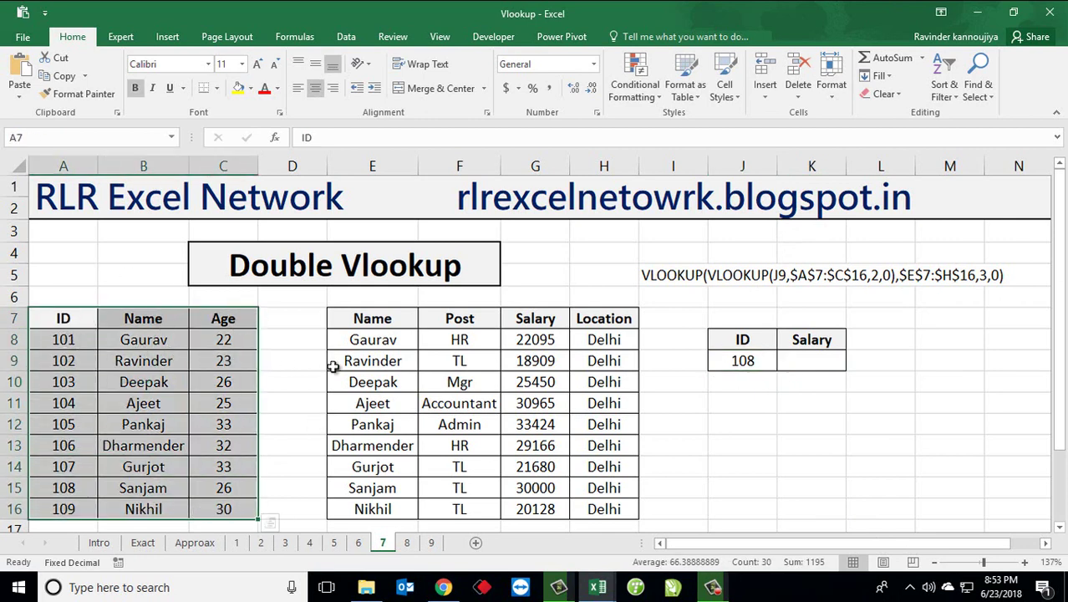
pyautogui.moveTo(378, 318); pyautogui.dragTo(605, 509)
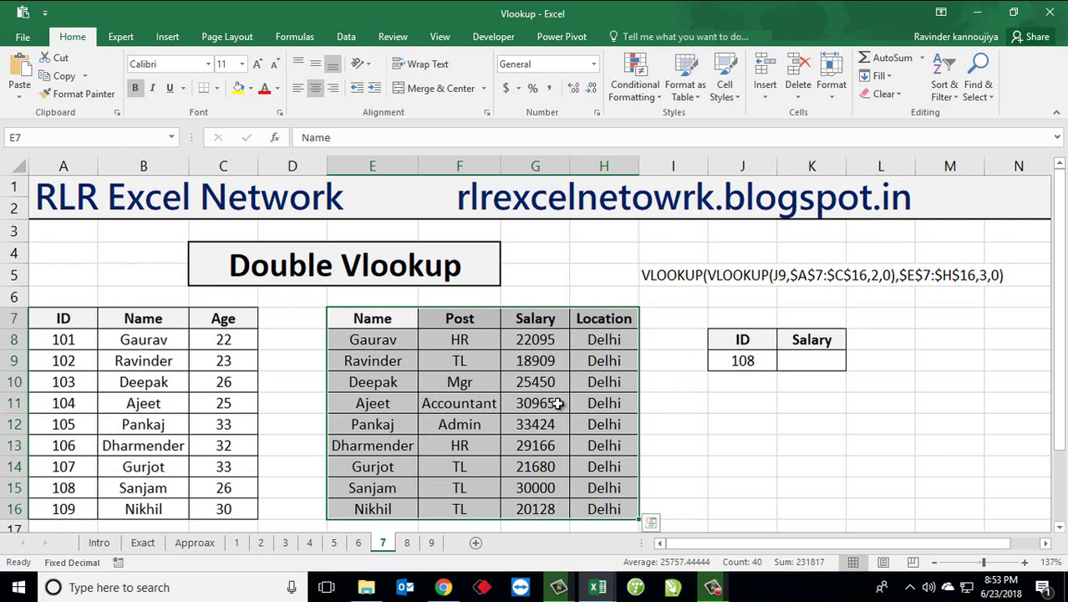
# Change the ID in J9 from 108 to 105 using its dropdown list
pyautogui.click(738, 361)
pyautogui.hotkey('alt', 'Down')
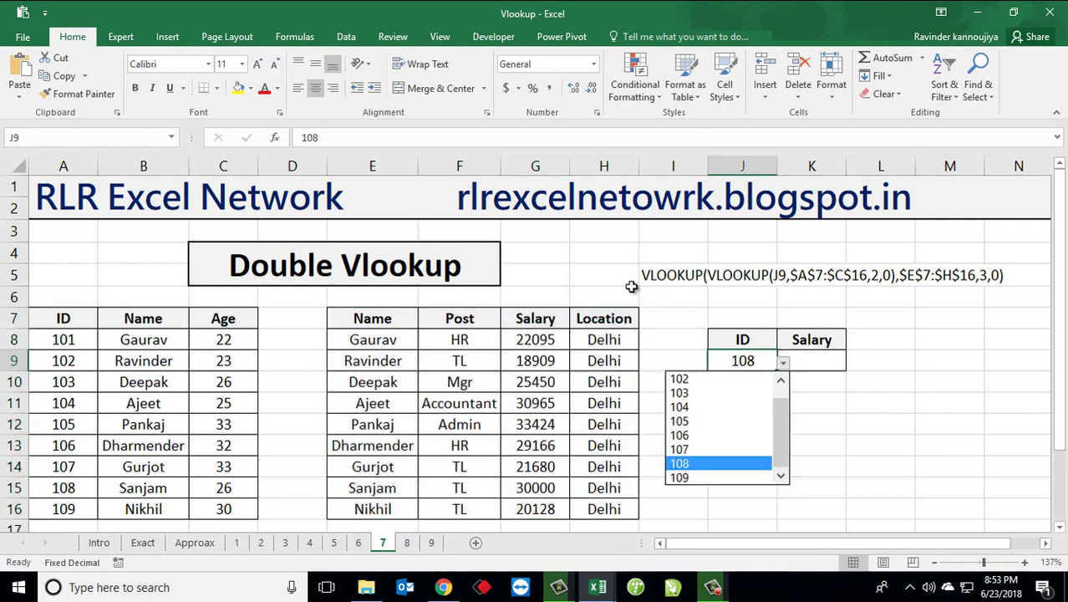
pyautogui.press('Up')
pyautogui.press('Up')
pyautogui.press('Up')
pyautogui.press('Return')
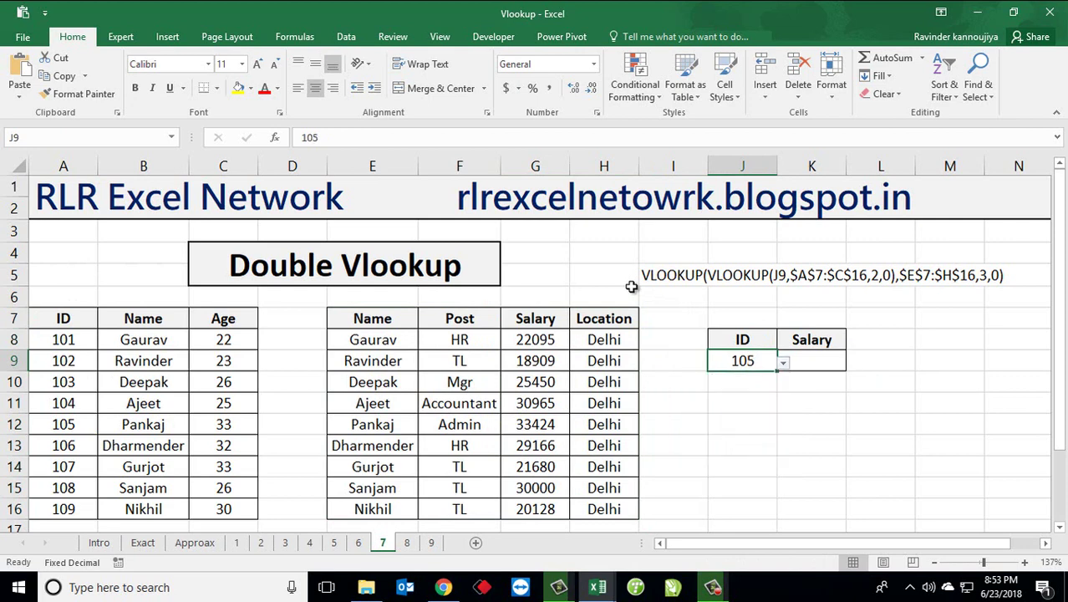
# Select the empty Salary cell K9 and point out the Name-to-Salary table
pyautogui.click(830, 355)
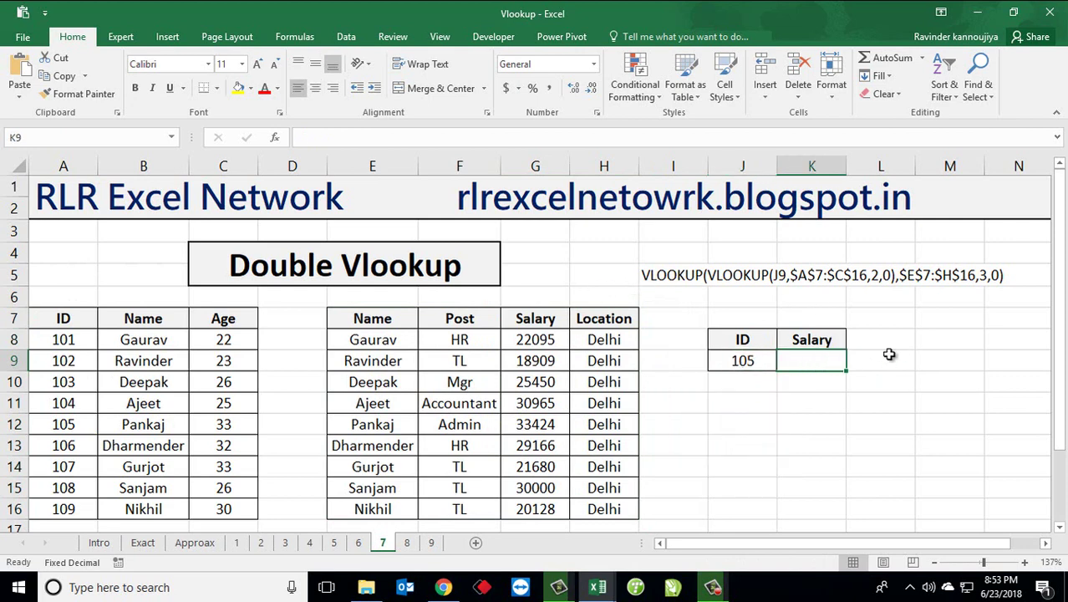
pyautogui.moveTo(355, 318); pyautogui.dragTo(582, 502)
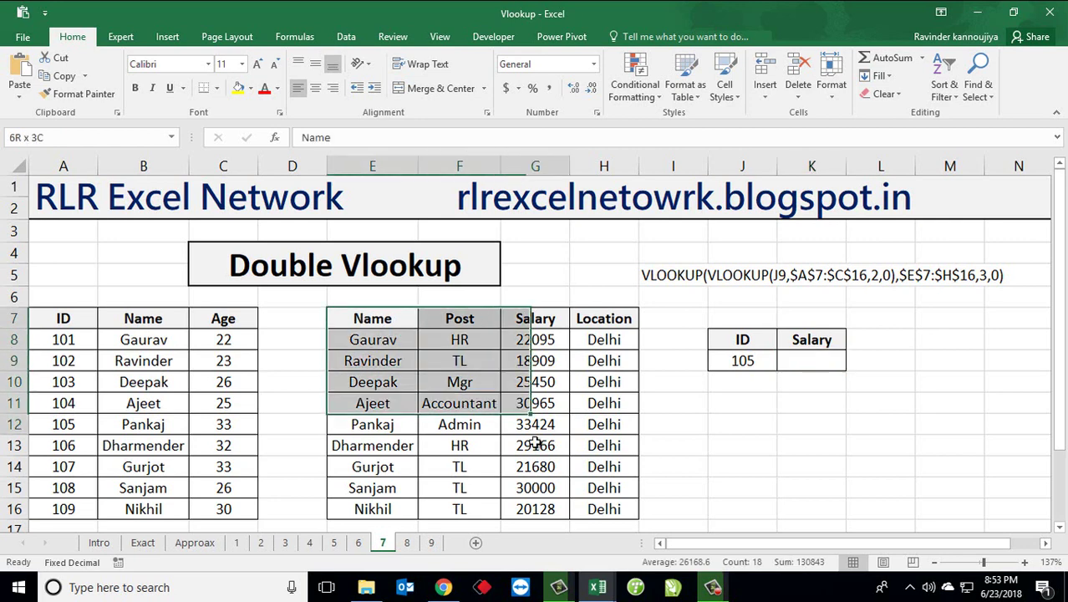
pyautogui.click(799, 364)
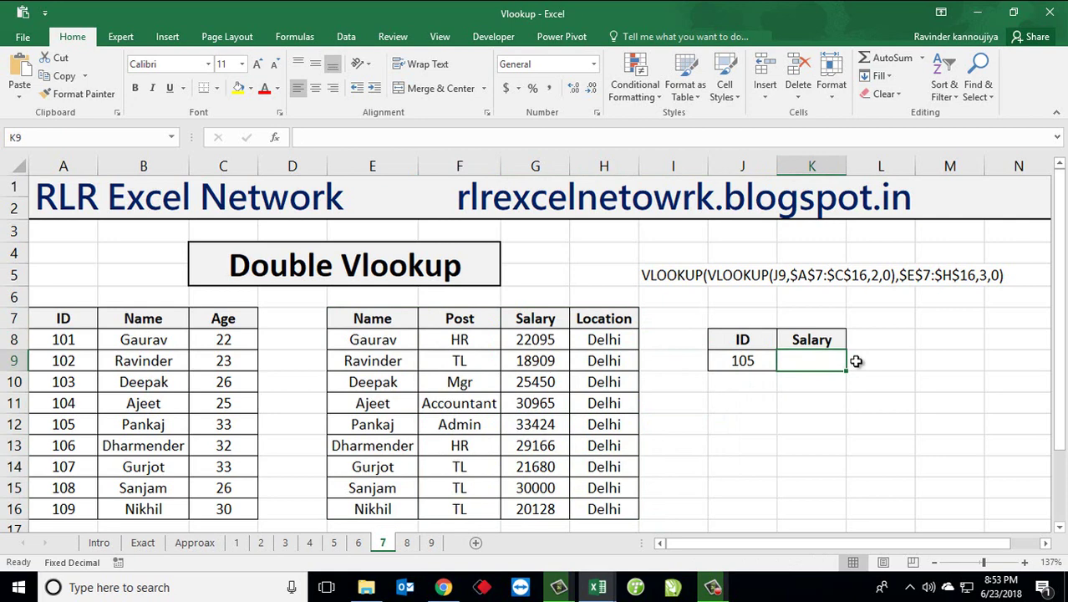
# Start a VLOOKUP in K9 with J9 as the lookup value
pyautogui.write('=vlook')
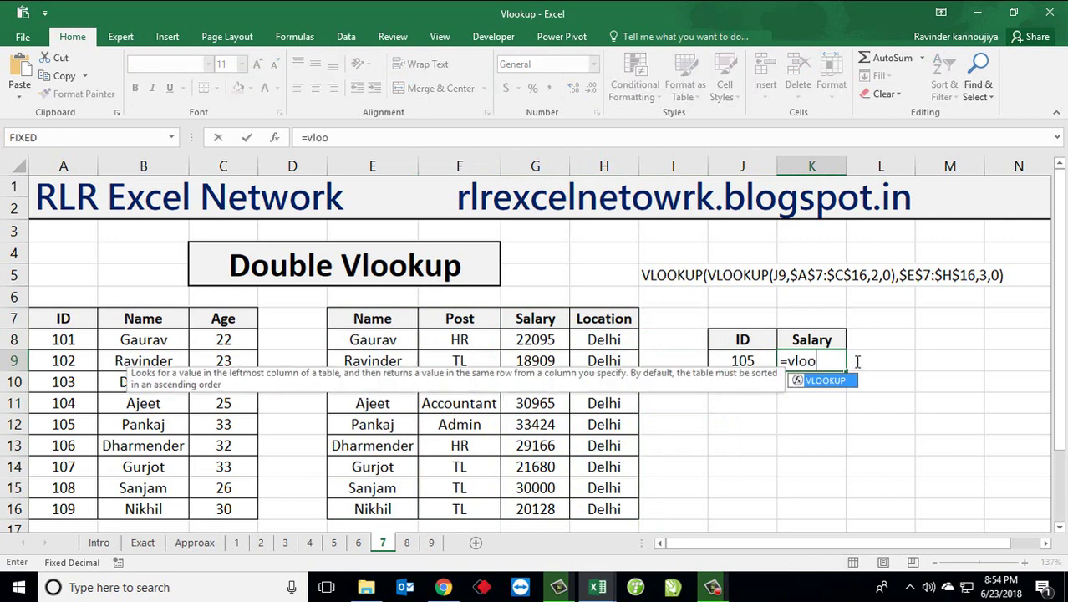
pyautogui.press('Tab')
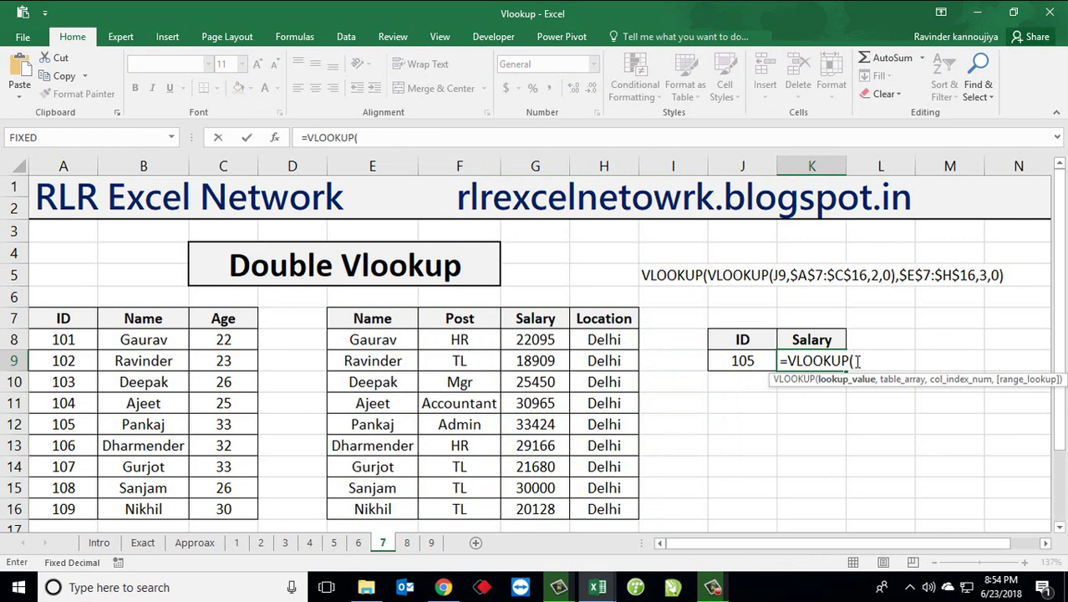
pyautogui.press('Left')
pyautogui.write(',')
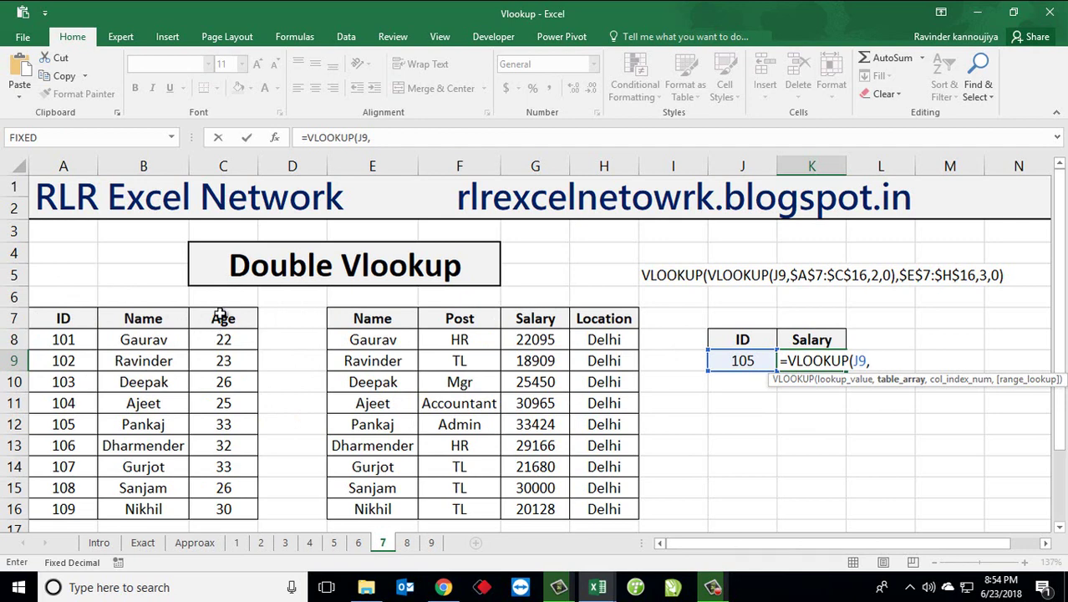
# Point the lookup at the table range A7:C16 and make it absolute ($A$7:$C$16)
pyautogui.press('Left')
pyautogui.press('Left')
pyautogui.press('Left')
pyautogui.press('Left')
pyautogui.press('Left')
pyautogui.press('Left')
pyautogui.press('Up')
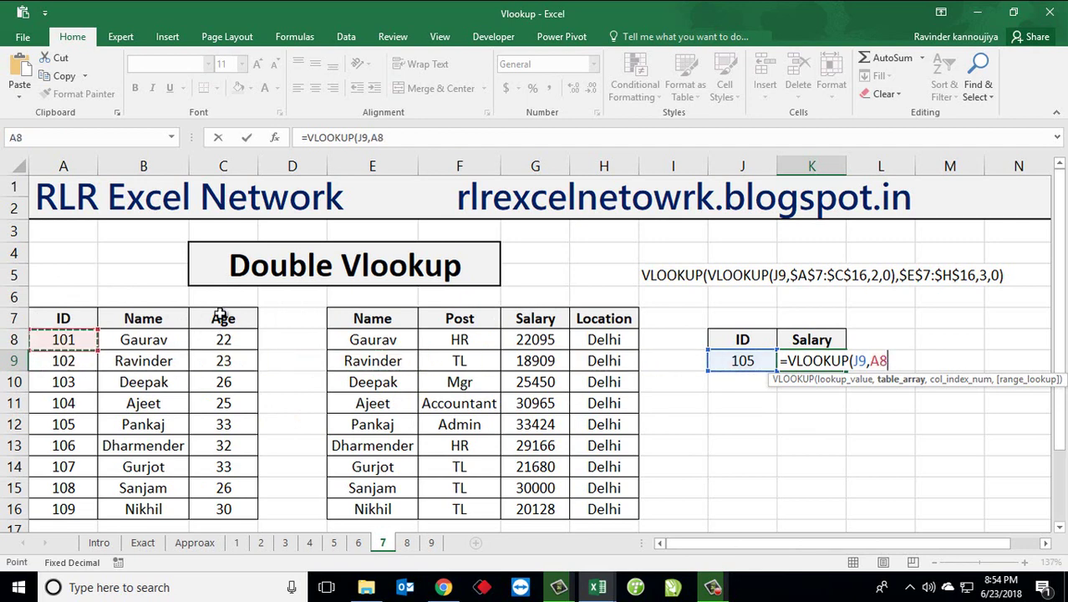
pyautogui.press('Up')
pyautogui.hotkey('ctrl', 'shift', 'Right')
pyautogui.hotkey('ctrl', 'shift', 'Down')
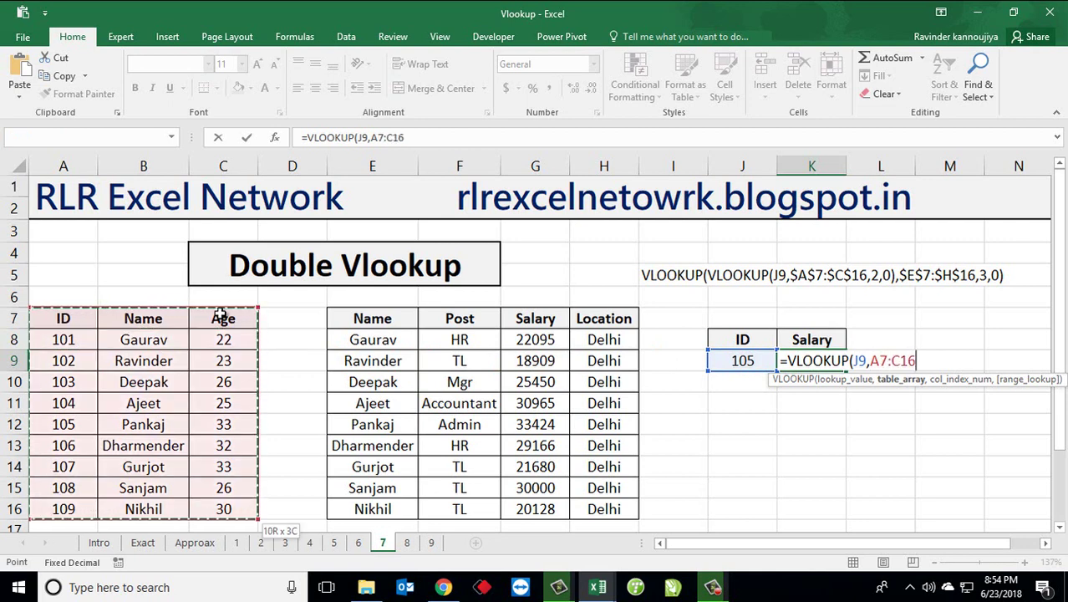
pyautogui.press('F4')
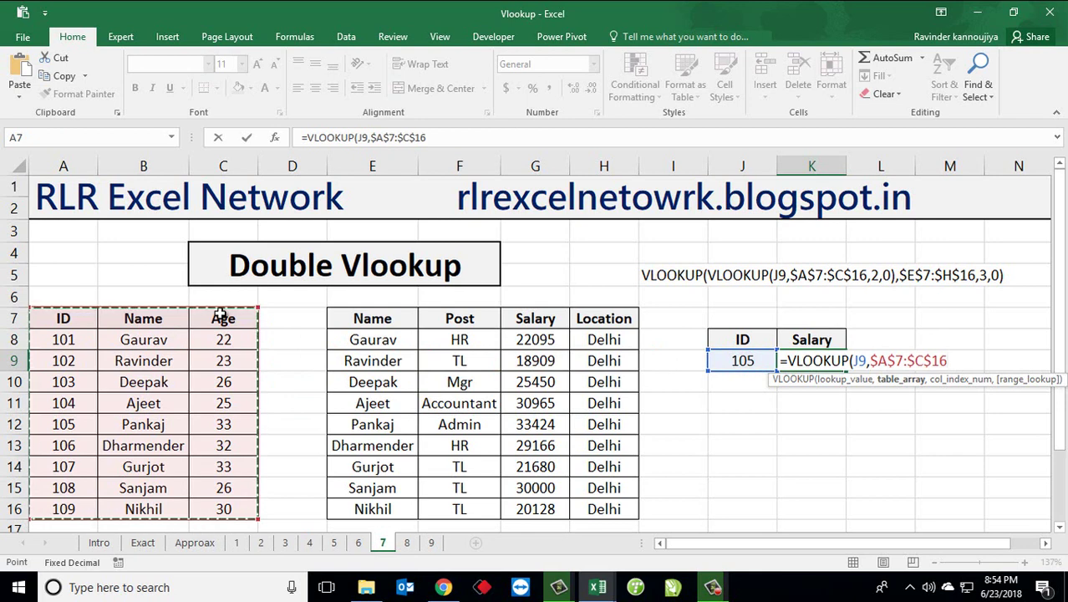
# Finish with column 2 and exact match, giving =VLOOKUP(J9,$A$7:$C$16,2,0), which returns Pankaj
pyautogui.write(',')
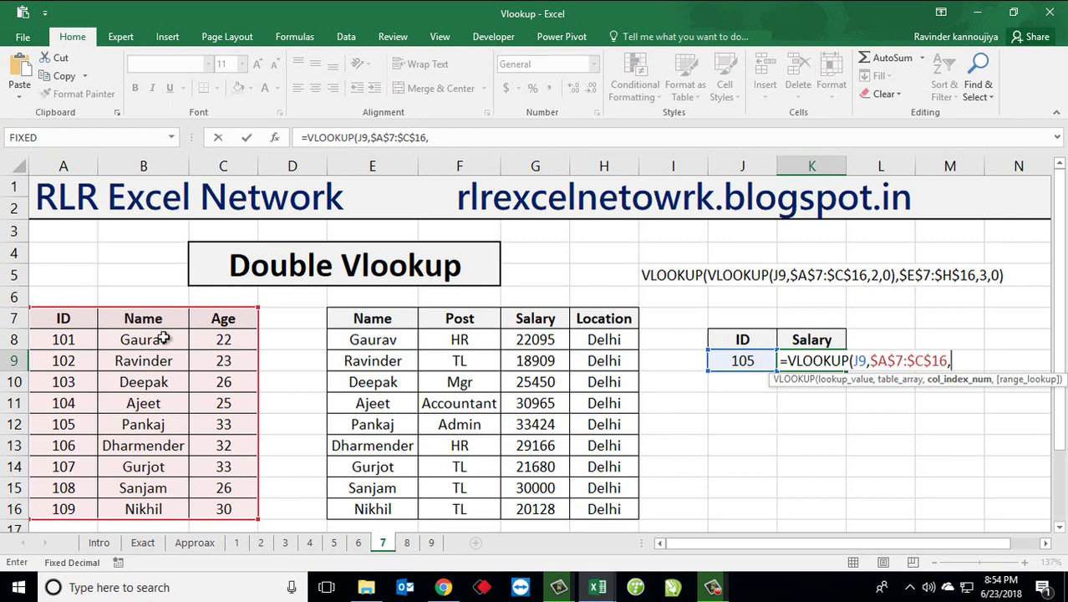
pyautogui.write('2')
pyautogui.write(',0')
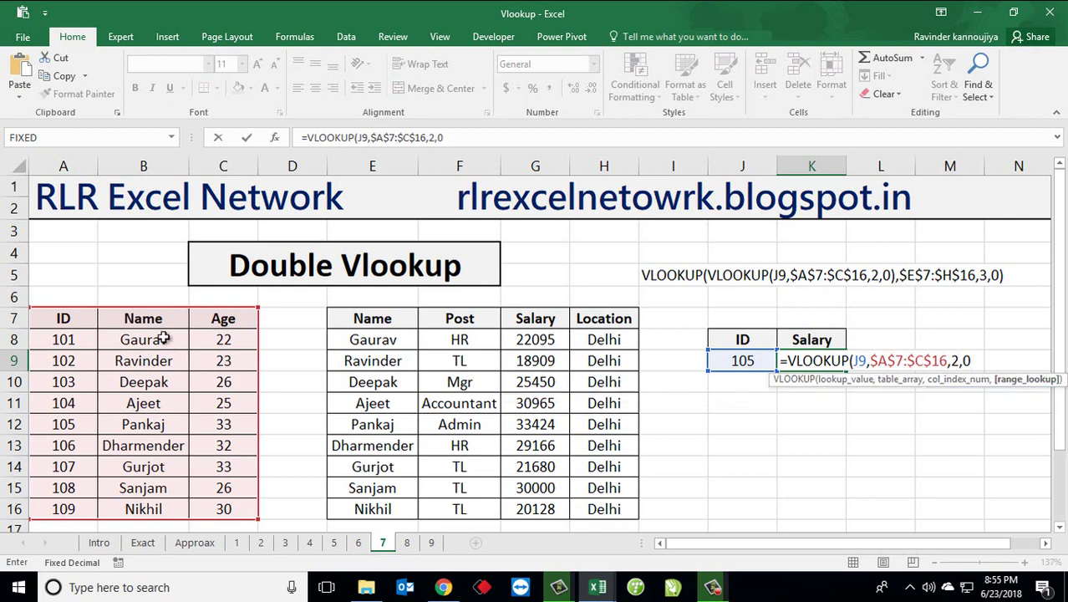
pyautogui.press('Return')
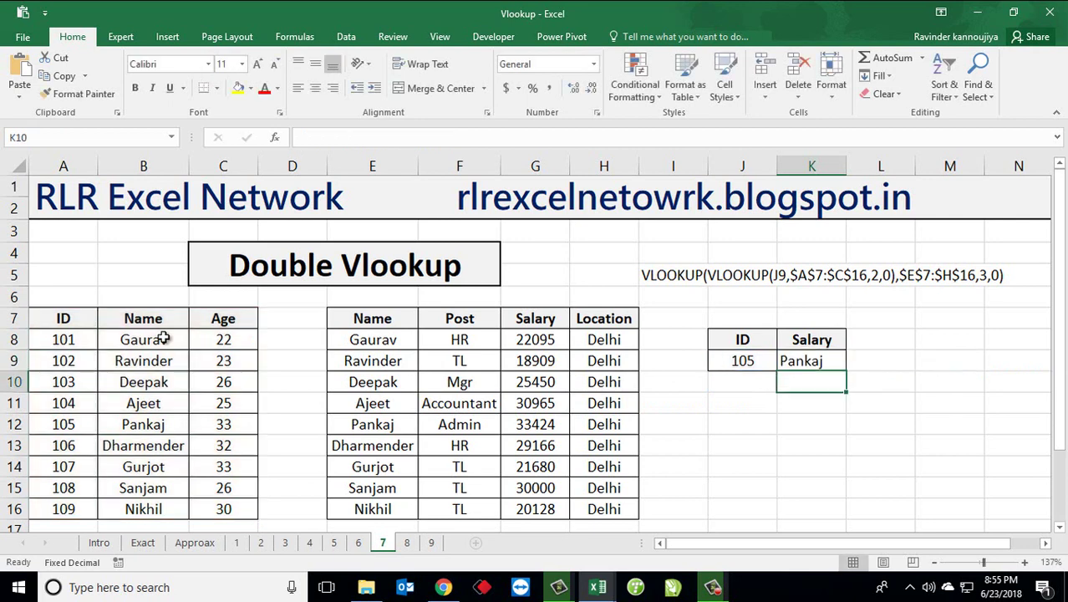
pyautogui.press('Up')
# Switch the ID in J9 to 103 from its dropdown list
pyautogui.press('Left')
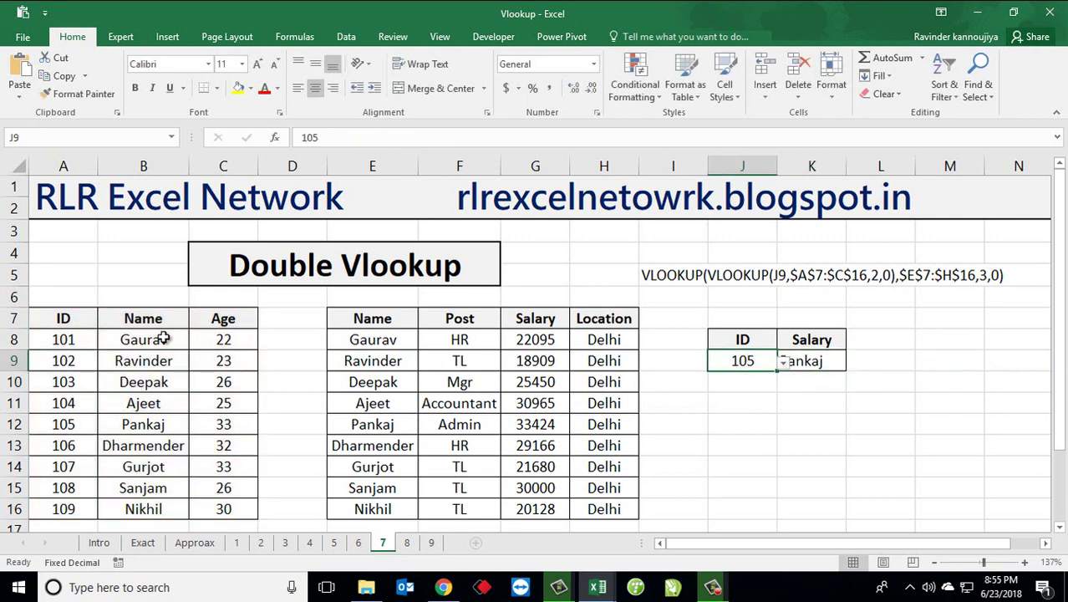
pyautogui.hotkey('alt', 'Down')
pyautogui.press('Up')
pyautogui.press('Up')
pyautogui.press('Return')
# Select K9 to show its lookup returning Deepak, then highlight the Name-to-Salary table
pyautogui.click(880, 490)
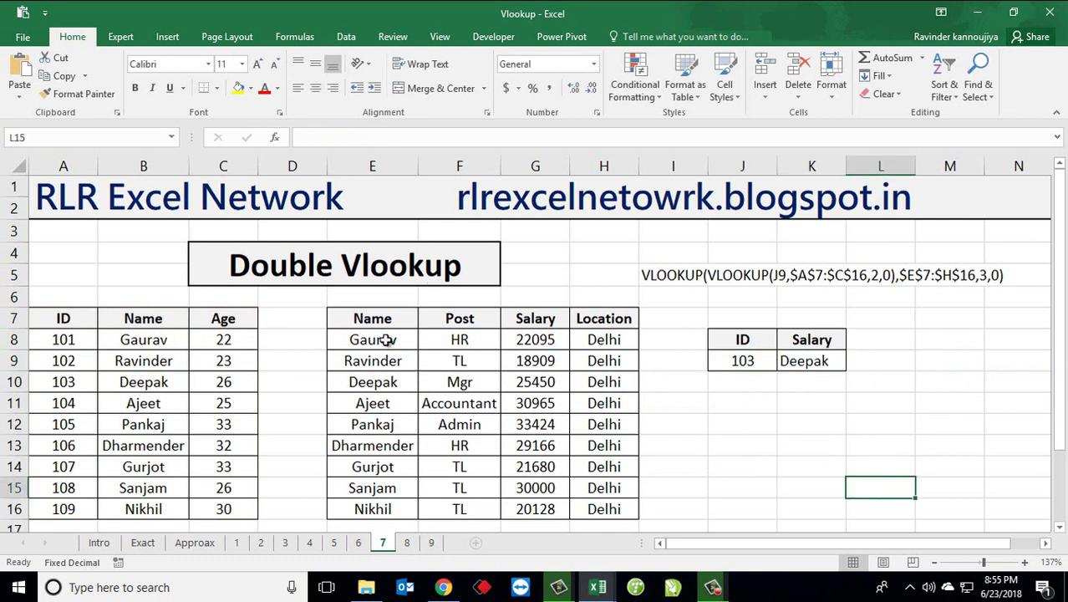
pyautogui.click(804, 366)
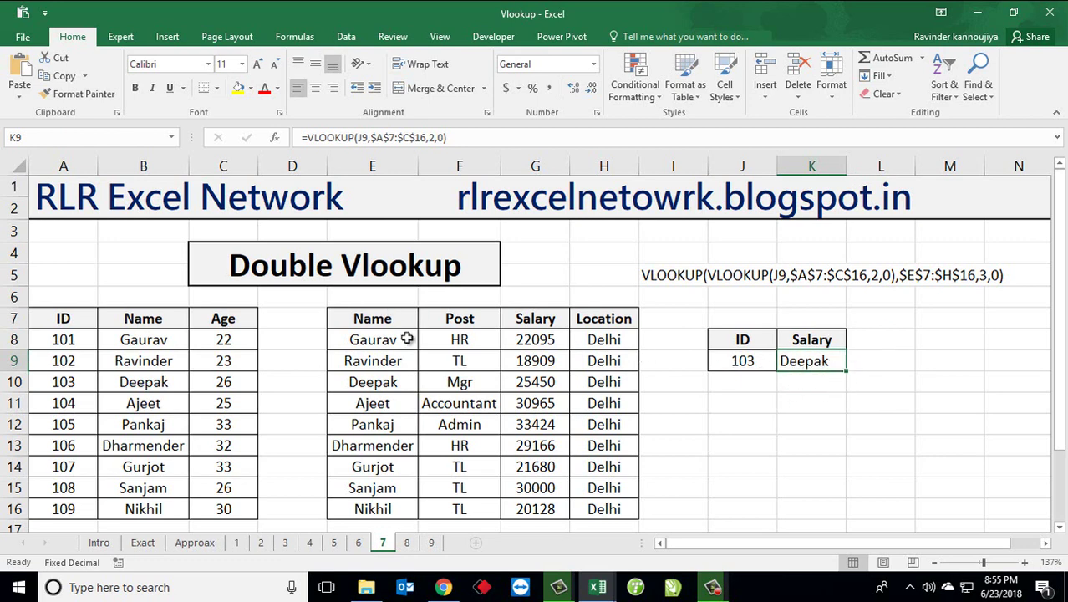
pyautogui.moveTo(393, 319)
pyautogui.mouseDown()
pyautogui.moveTo(589, 468)
pyautogui.moveTo(614, 508)
pyautogui.mouseUp()
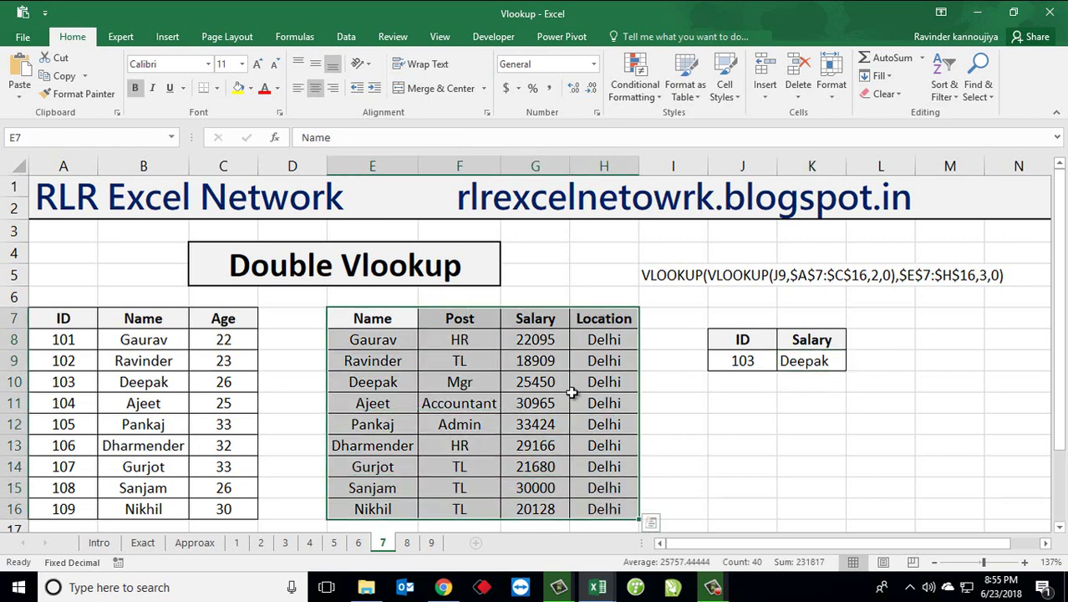
# Edit K9 and wrap the existing name lookup inside a new outer VLOOKUP
pyautogui.click(843, 368)
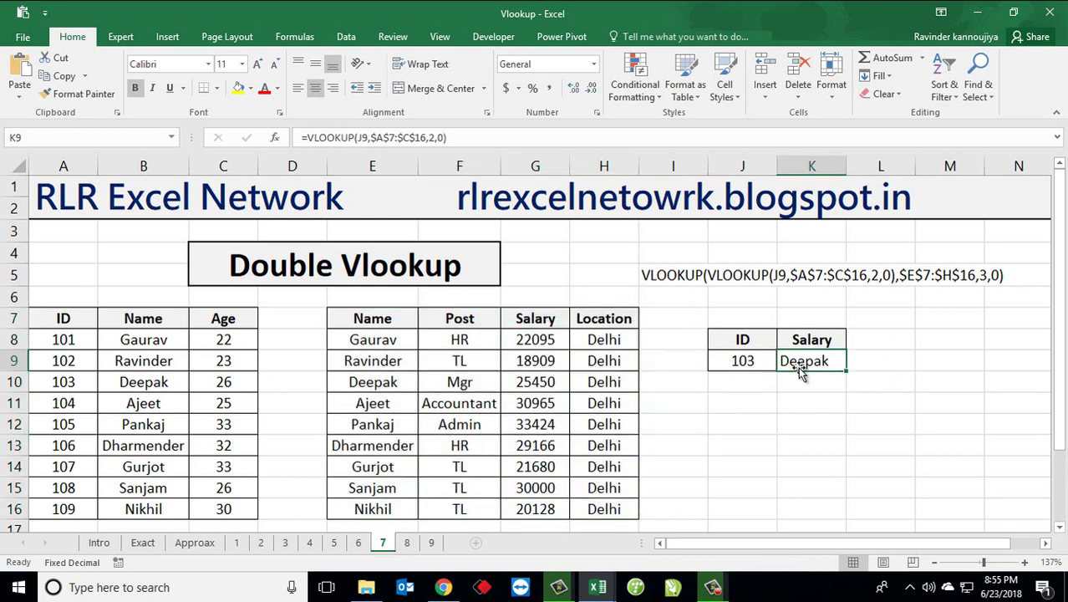
pyautogui.press('F2')
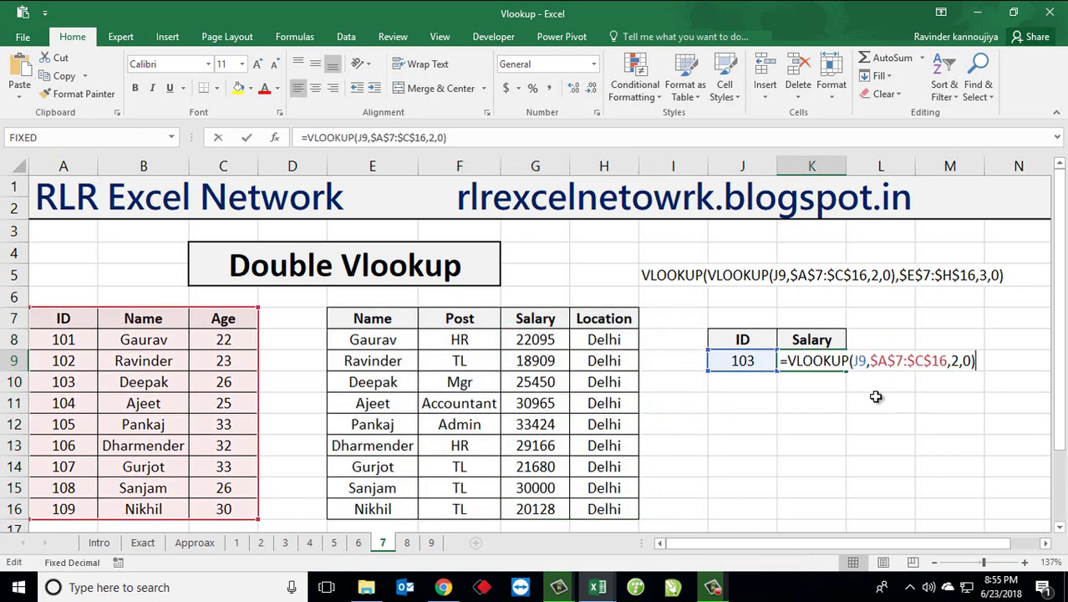
pyautogui.press('Left')
pyautogui.press('Left')
pyautogui.press('Left')
pyautogui.press('Left')
pyautogui.press('Left')
pyautogui.press('Left')
pyautogui.press('Left')
pyautogui.press('Left')
pyautogui.press('Left')
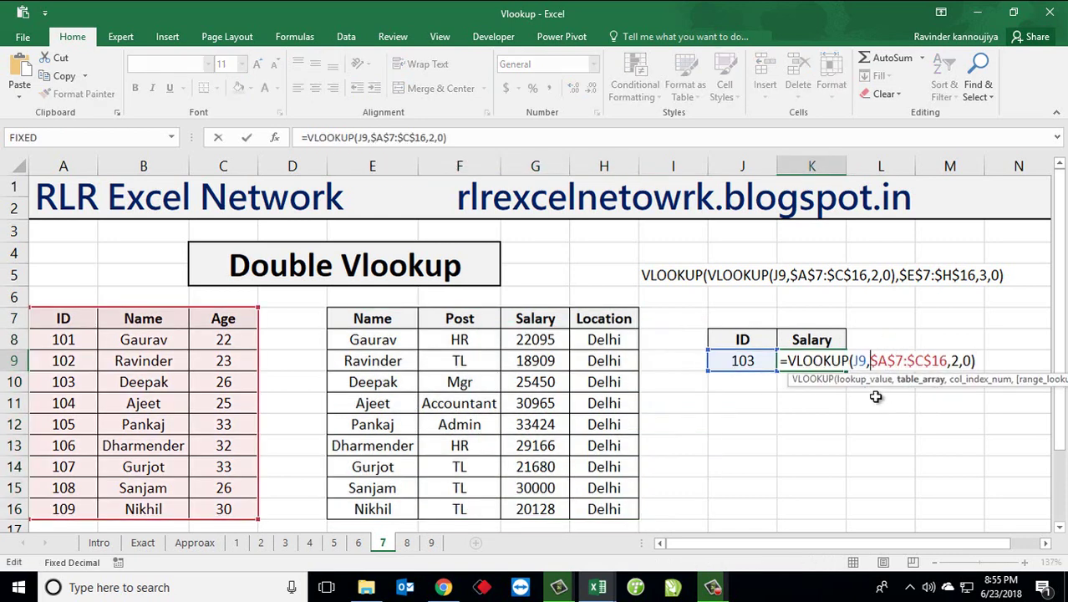
pyautogui.press('Left')
pyautogui.press('Left')
pyautogui.press('Left')
pyautogui.press('Left')
pyautogui.press('Left')
pyautogui.press('Left')
pyautogui.press('Left')
pyautogui.press('Left')
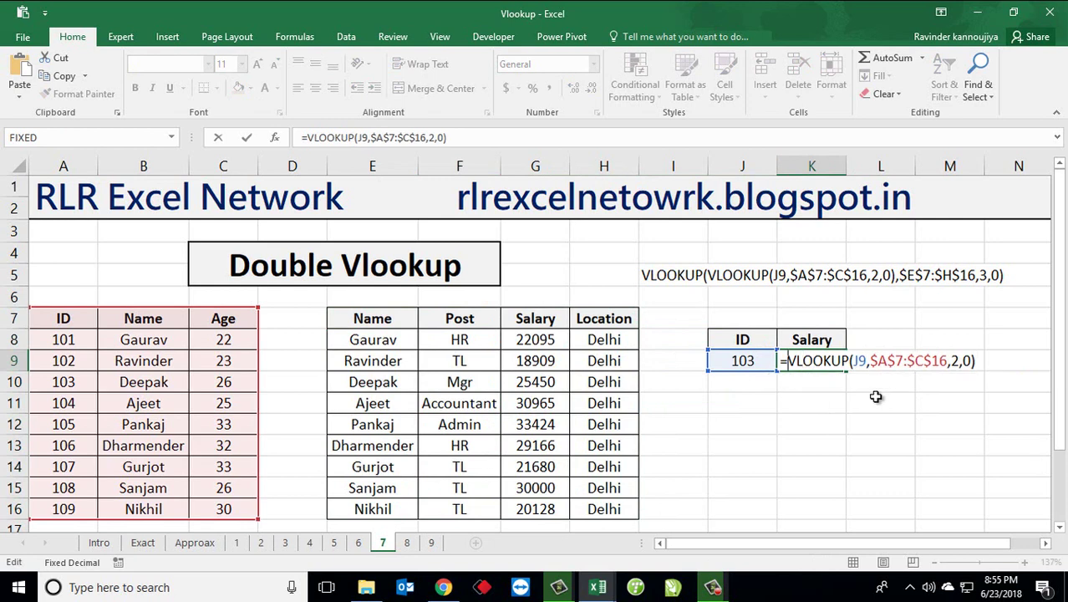
pyautogui.write('vlook')
pyautogui.press('Tab')
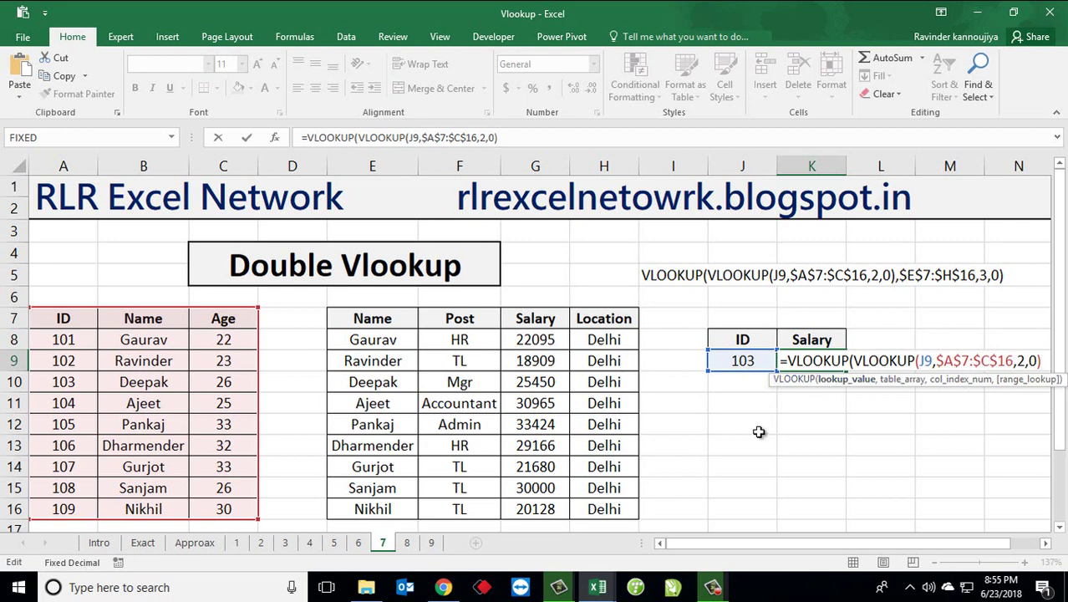
# Give the outer VLOOKUP range E7:H16, column 3 and exact match, returning salary 25450
pyautogui.write(',')
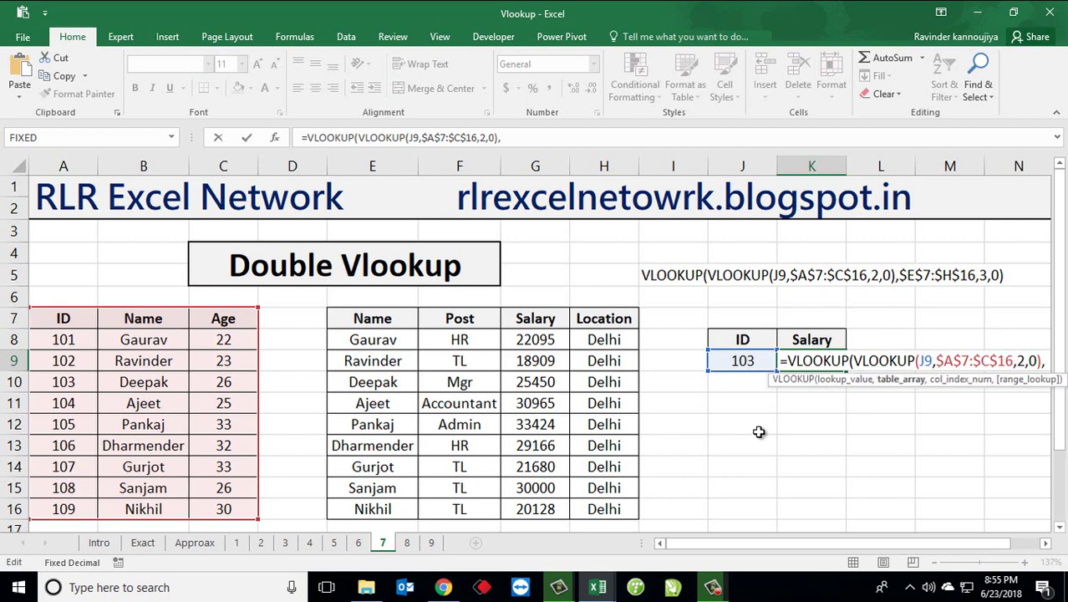
pyautogui.press('Left')
pyautogui.press('Left')
pyautogui.press('Left')
pyautogui.press('Right')
pyautogui.press('Right')
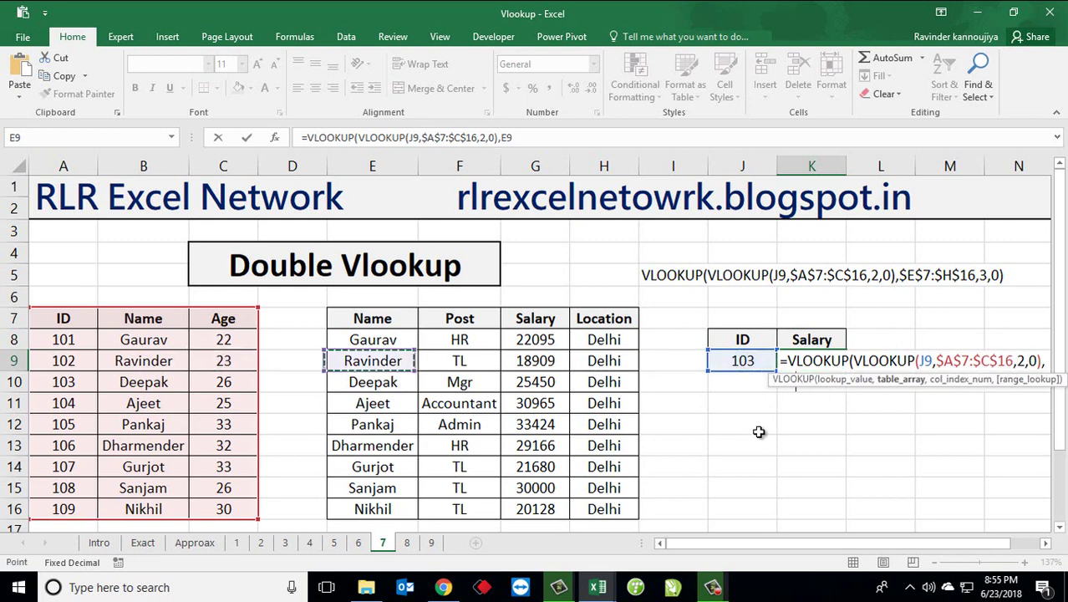
pyautogui.press('Up')
pyautogui.press('Up')
pyautogui.hotkey('ctrl', 'shift', 'Right')
pyautogui.hotkey('ctrl', 'shift', 'Down')
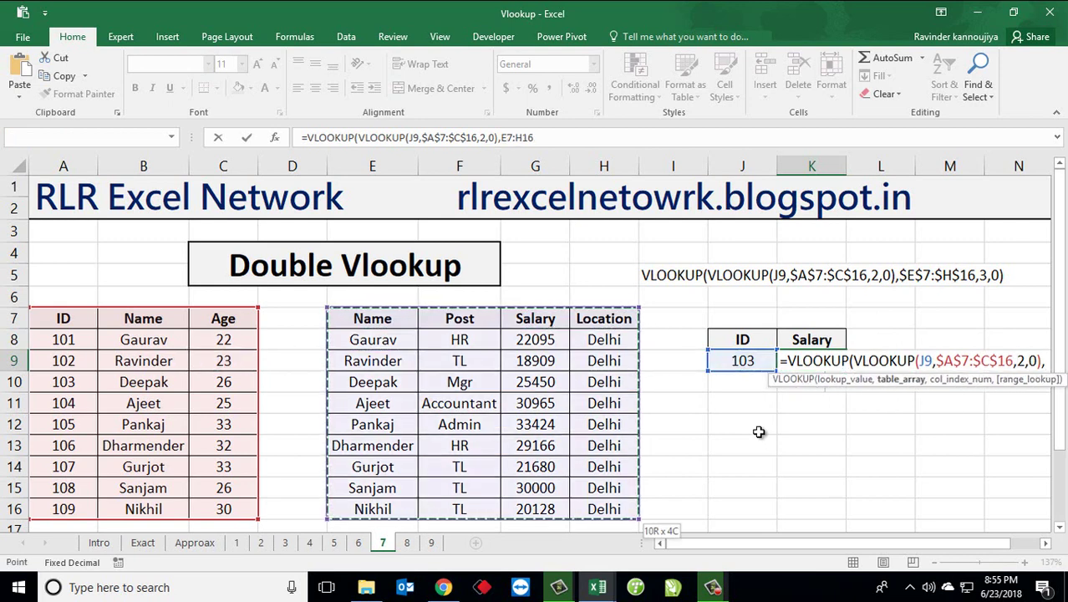
pyautogui.write(',')
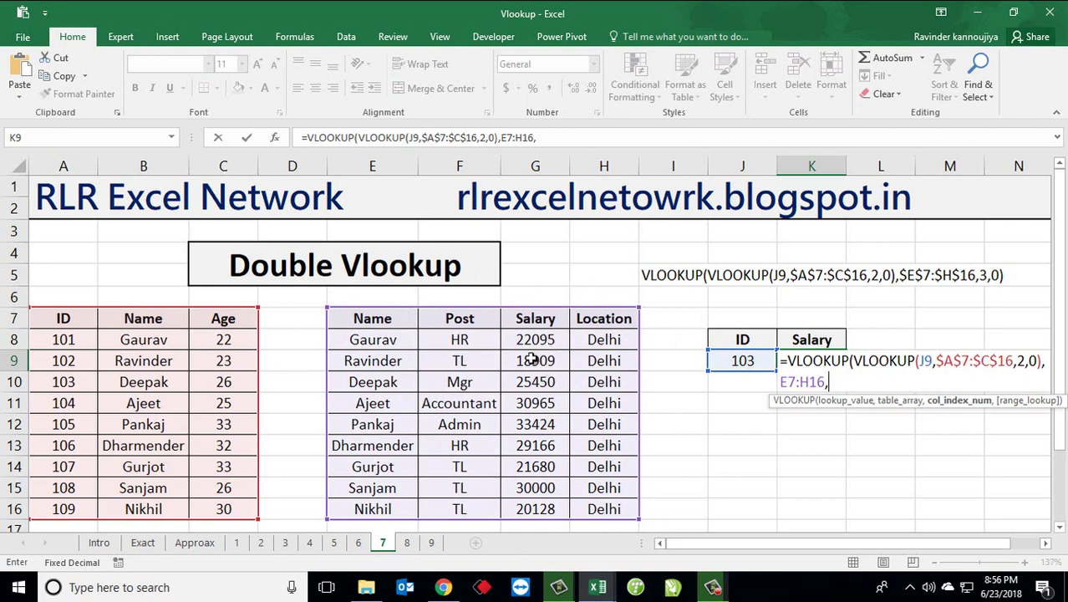
pyautogui.write('3,')
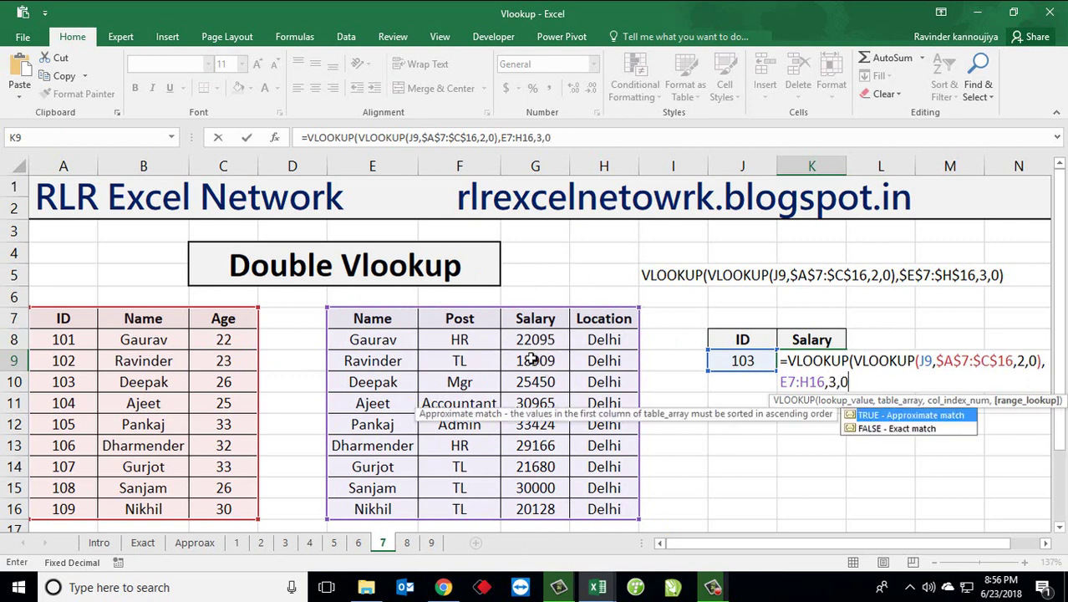
pyautogui.write('0)')
pyautogui.hotkey('ctrl', 'Return')
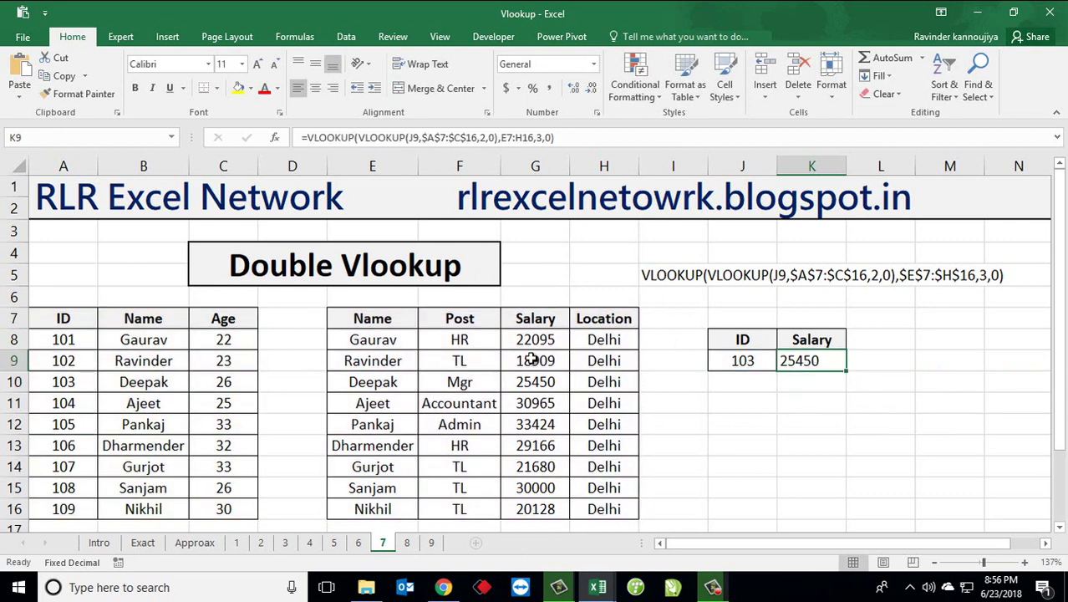
pyautogui.press('Left')
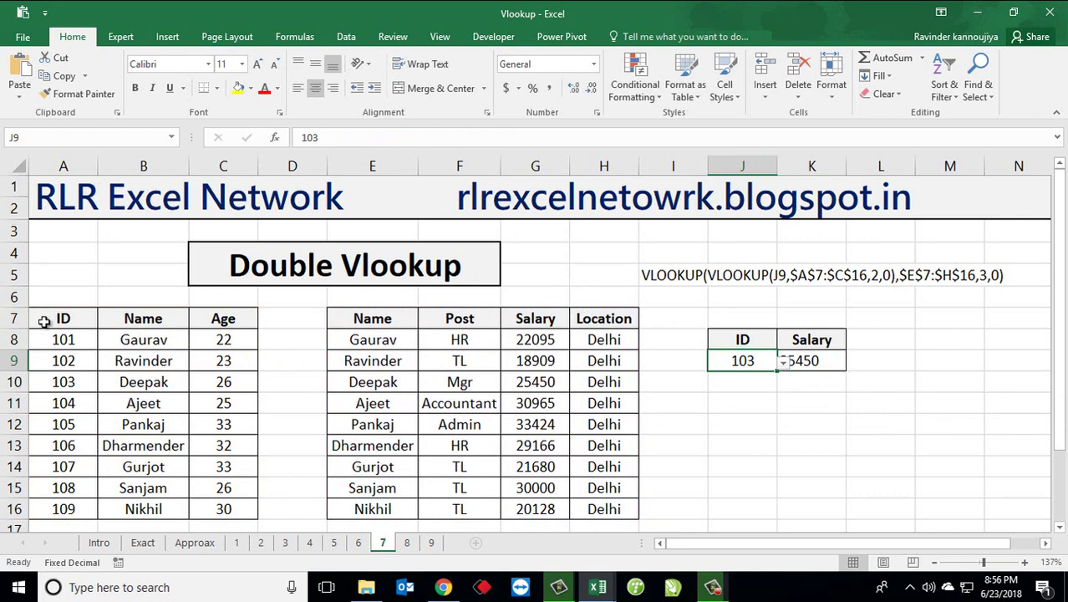
pyautogui.moveTo(43, 321); pyautogui.dragTo(219, 507)
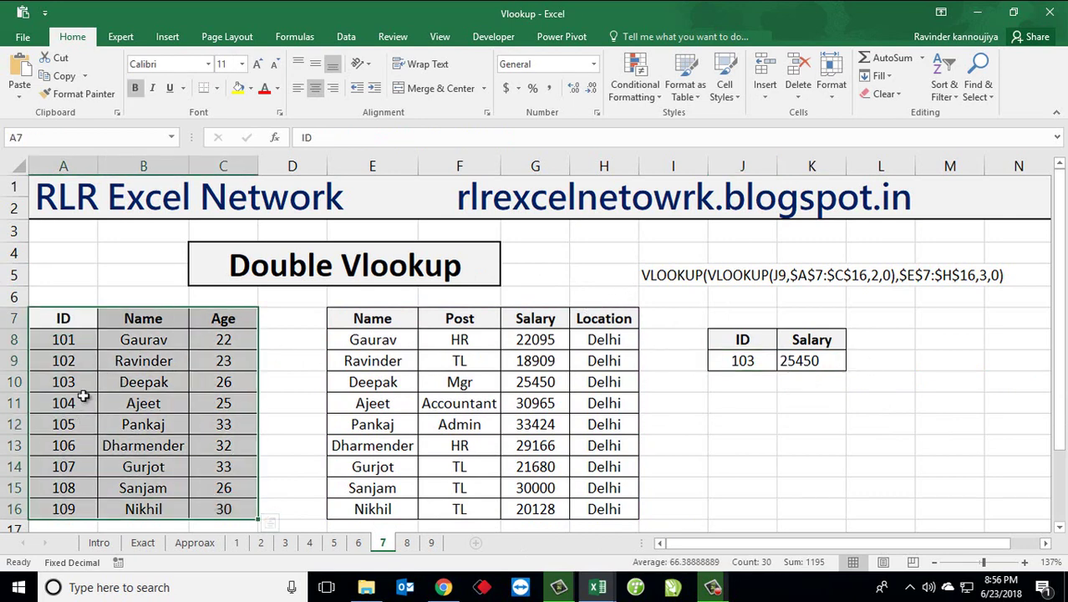
pyautogui.click(748, 365)
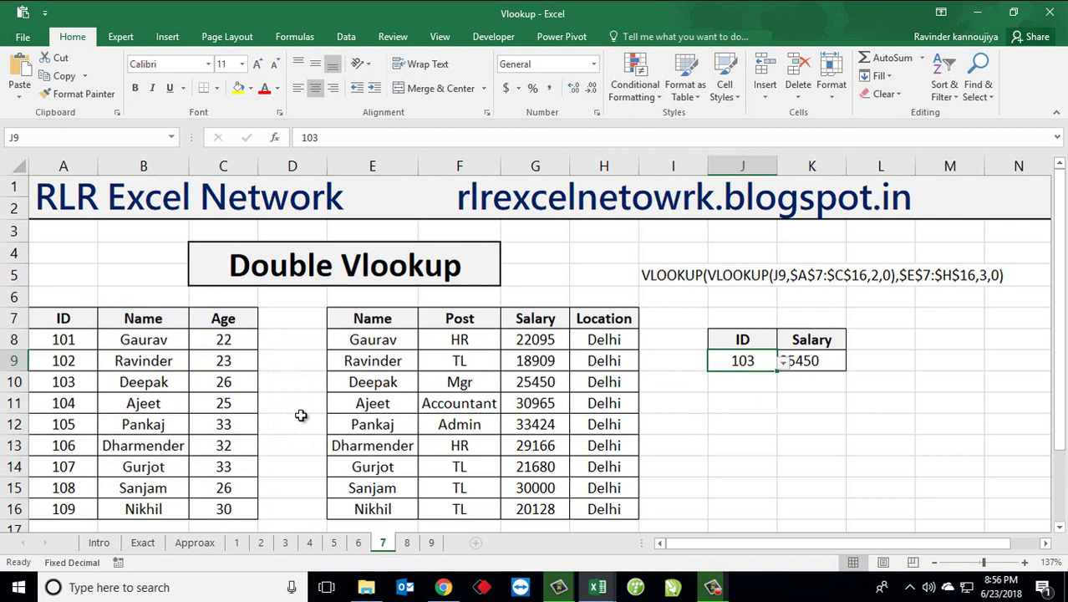
pyautogui.moveTo(138, 344); pyautogui.dragTo(152, 506)
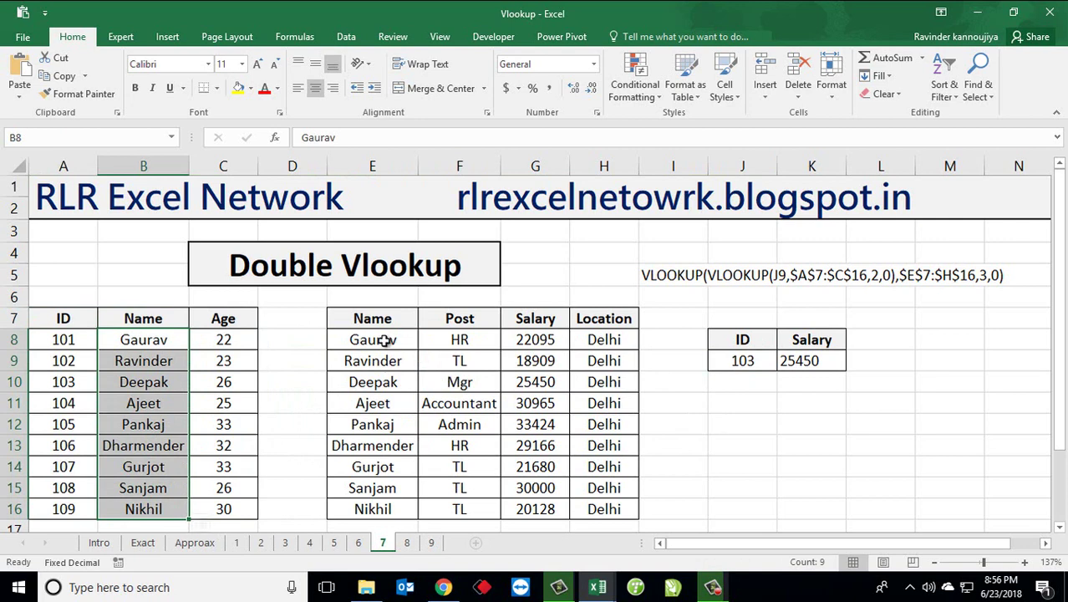
pyautogui.moveTo(381, 337); pyautogui.dragTo(395, 507)
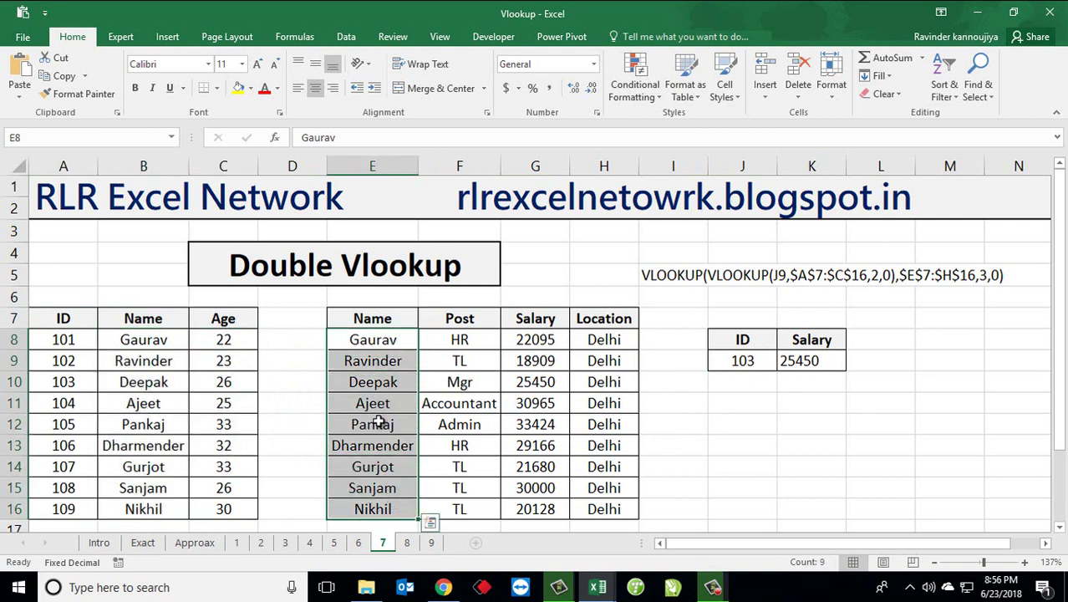
pyautogui.click(376, 403)
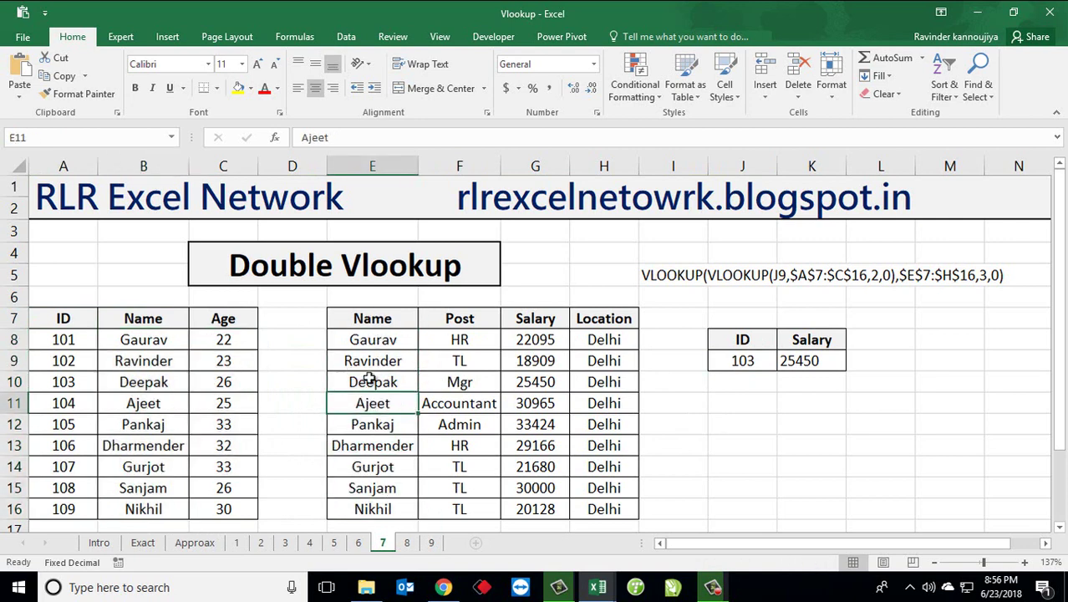
pyautogui.moveTo(373, 401); pyautogui.dragTo(545, 402)
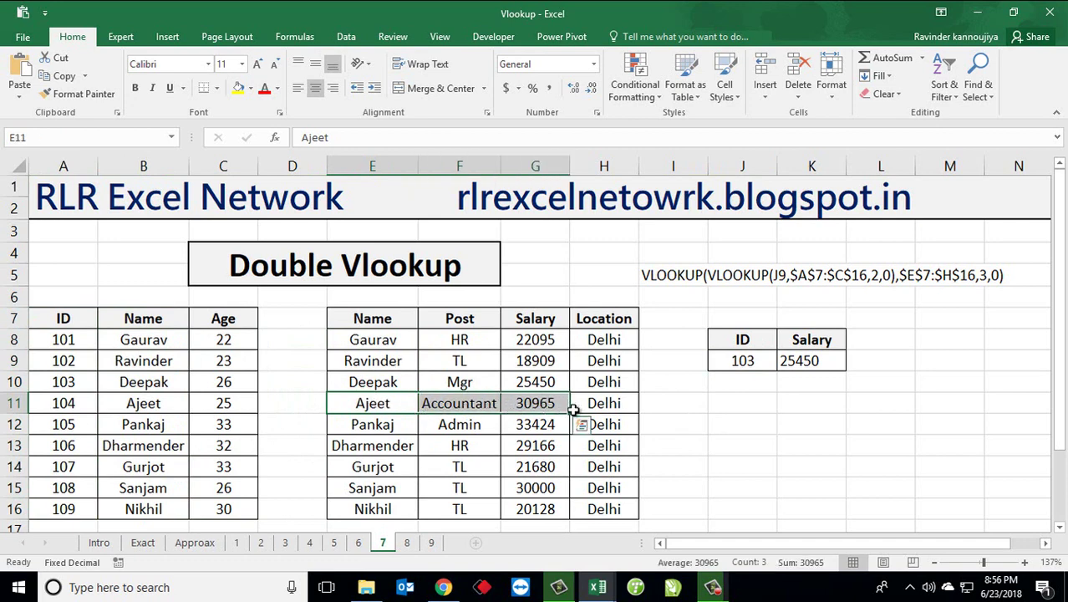
pyautogui.click(787, 361)
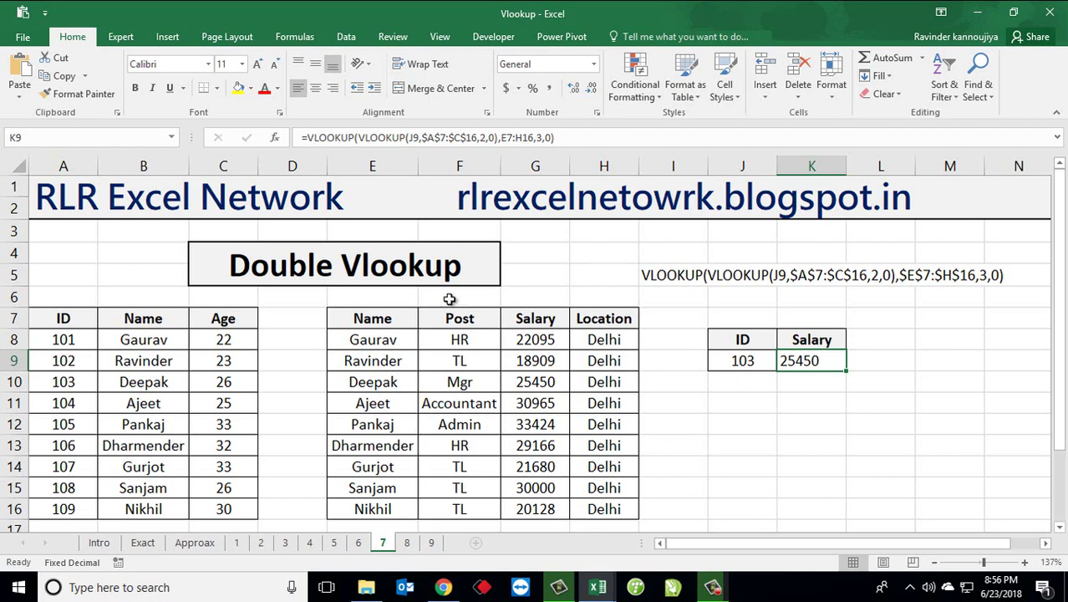
# Pick ID 106 in J9 and verify K9 matches Dharmender's salary 29166 in the tables
pyautogui.click(757, 359)
pyautogui.click(782, 361)
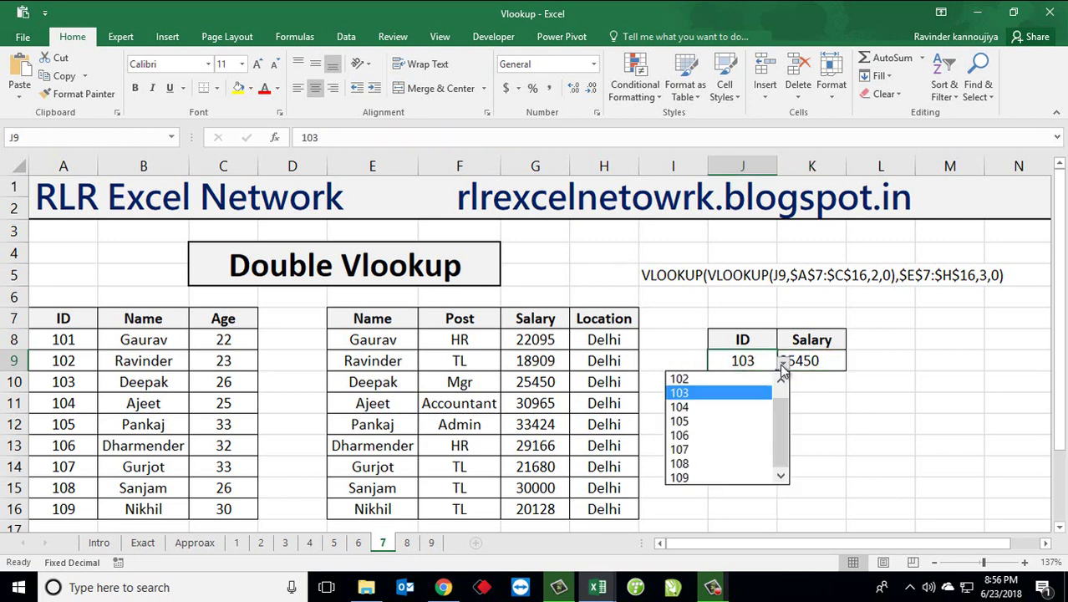
pyautogui.click(726, 435)
pyautogui.click(794, 446)
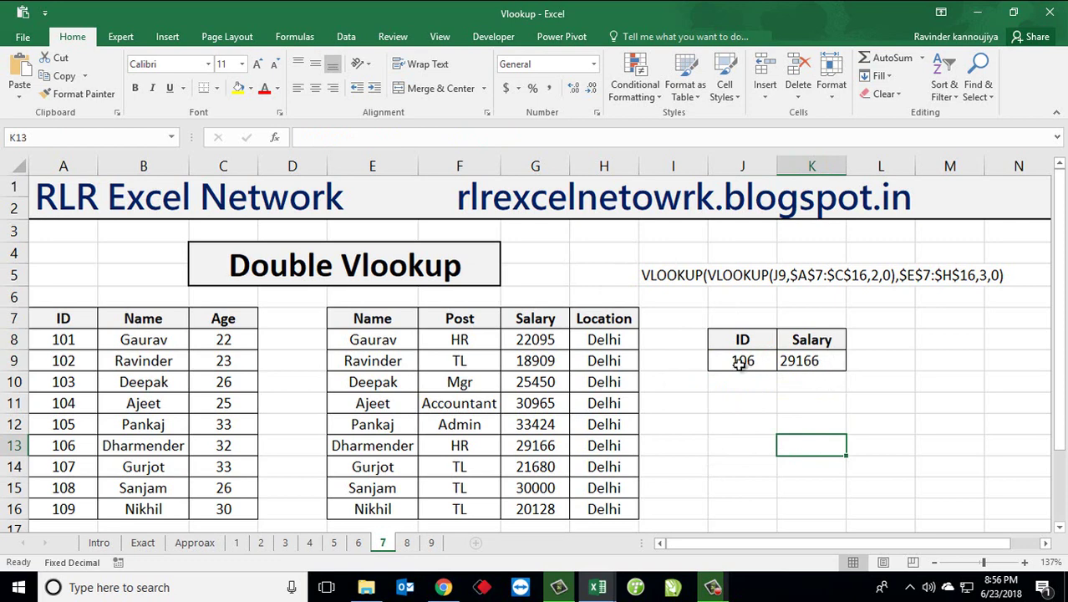
pyautogui.click(79, 444)
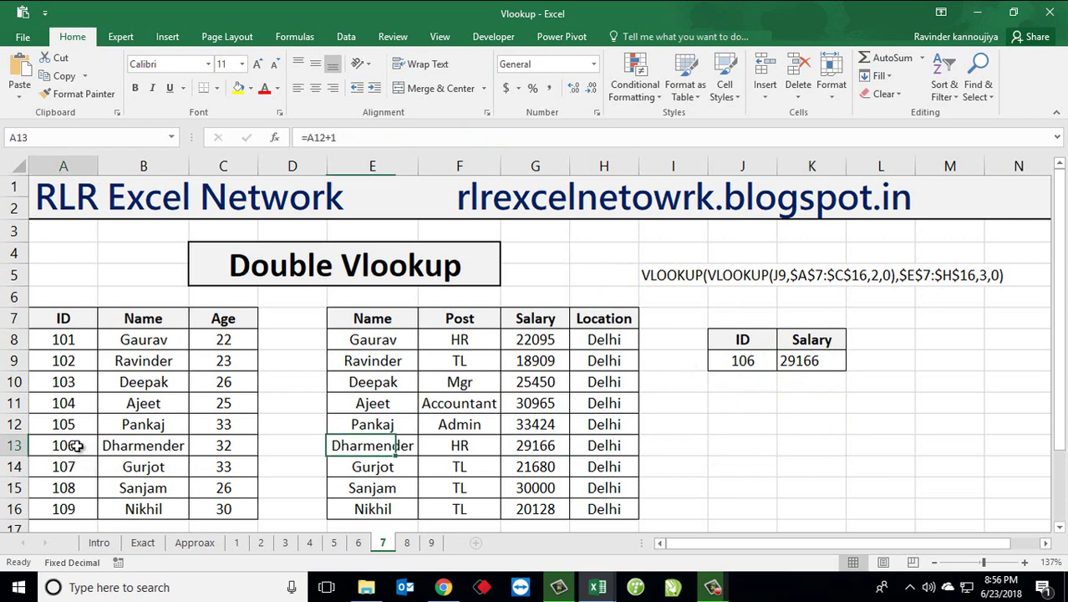
pyautogui.click(146, 446)
pyautogui.click(397, 447)
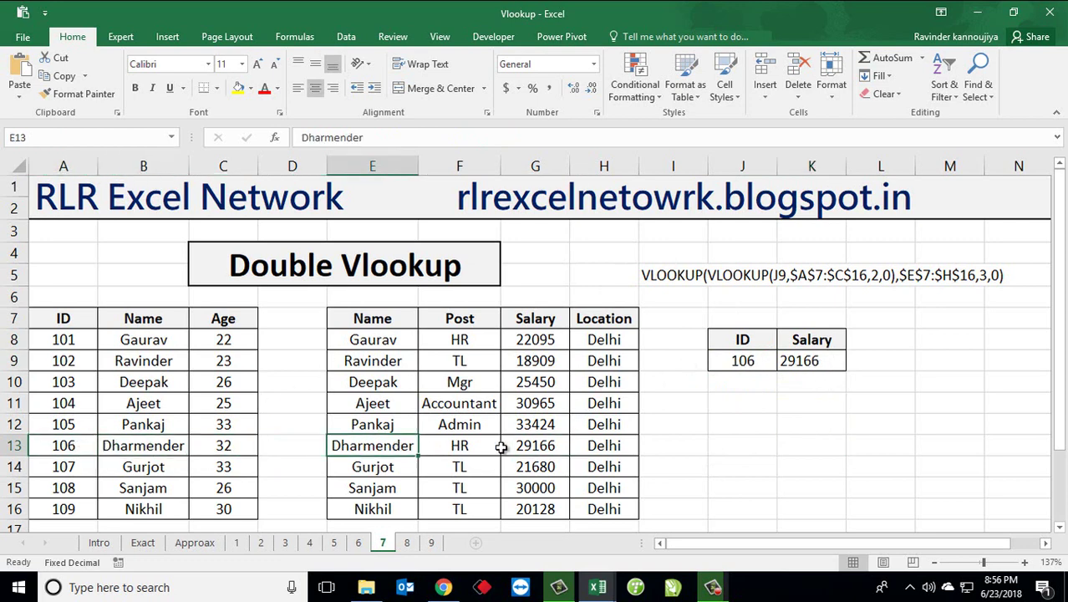
pyautogui.click(533, 451)
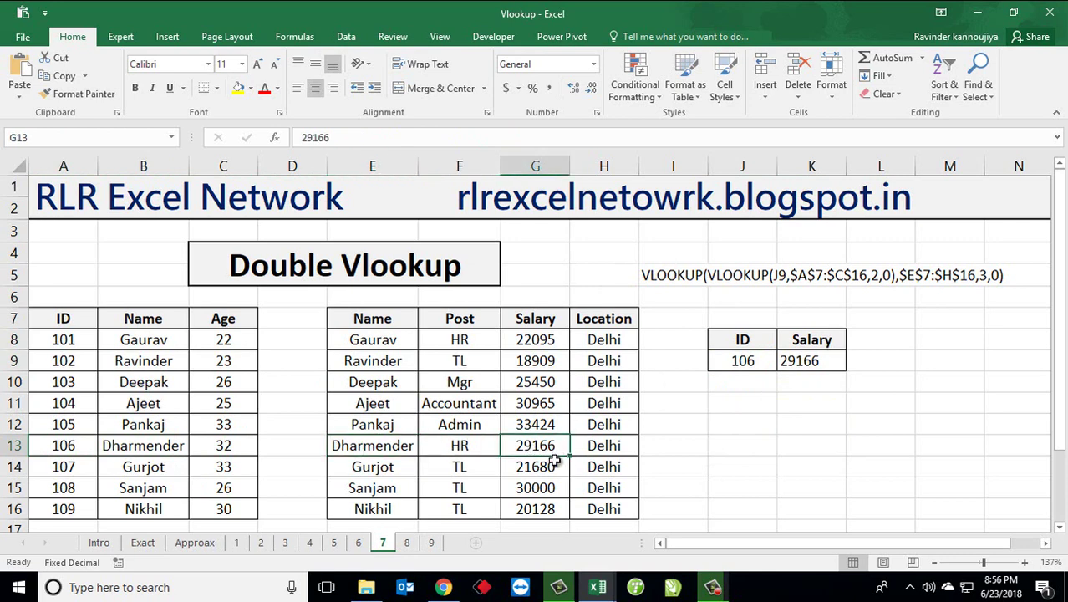
pyautogui.click(825, 364)
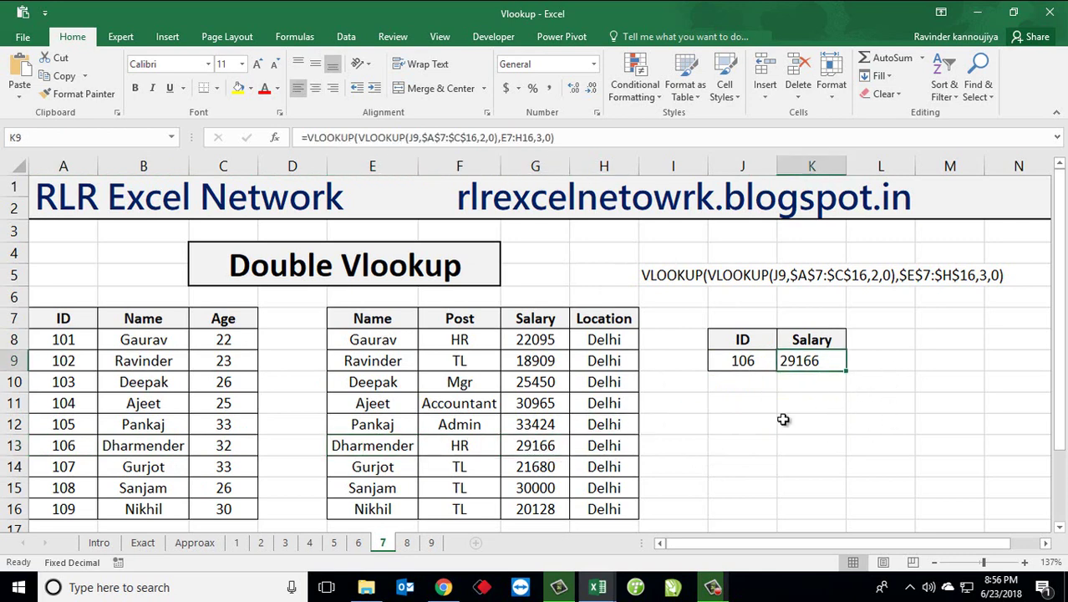
# Pick ID 109 in J9 and confirm the salary 20128 against the first table
pyautogui.click(739, 360)
pyautogui.click(784, 362)
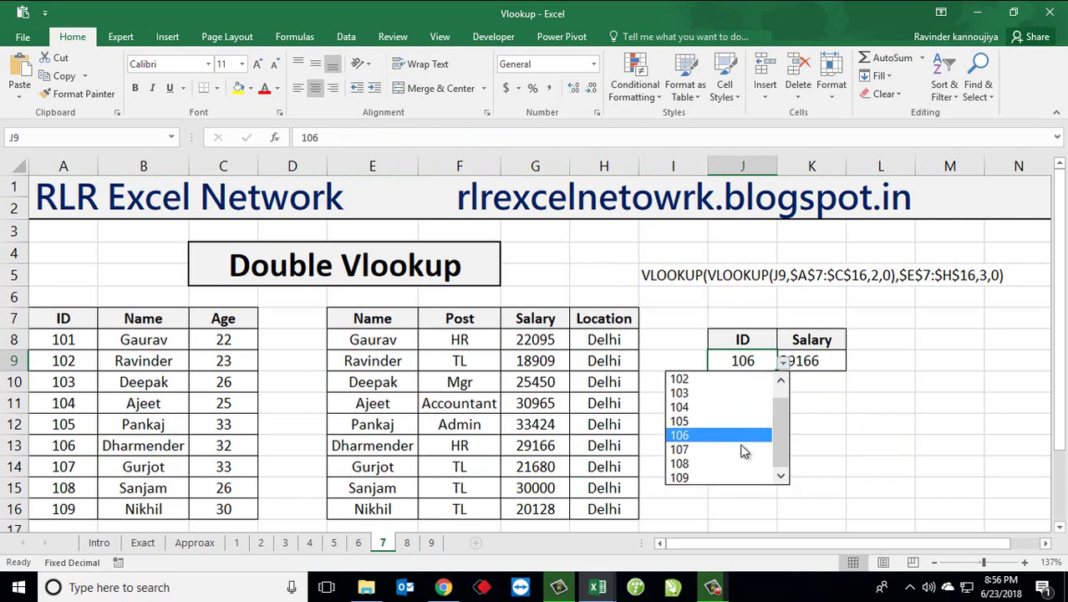
pyautogui.click(732, 477)
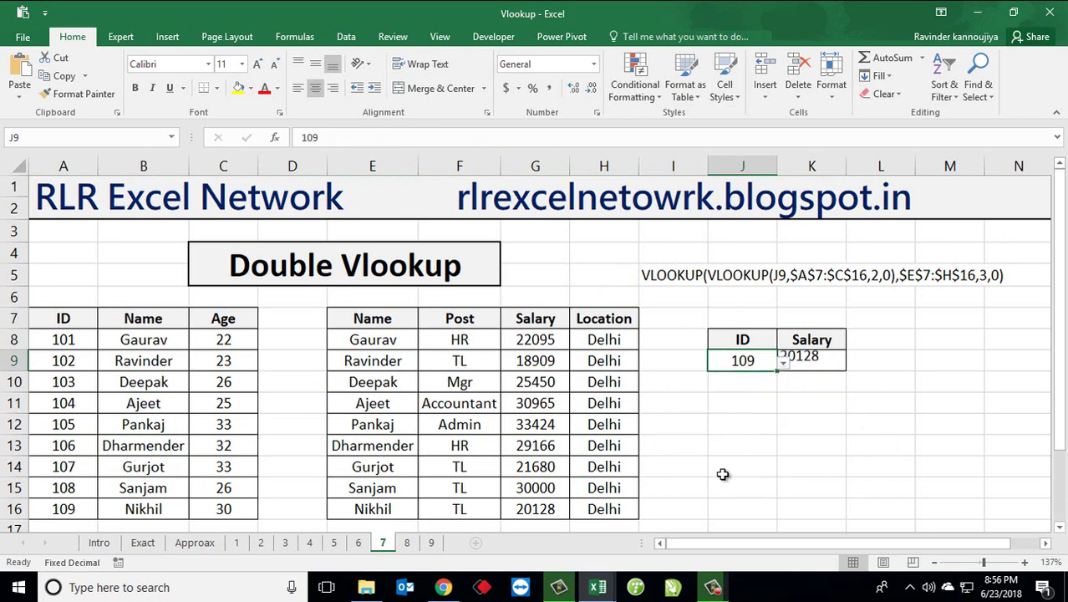
pyautogui.click(201, 517)
pyautogui.click(81, 509)
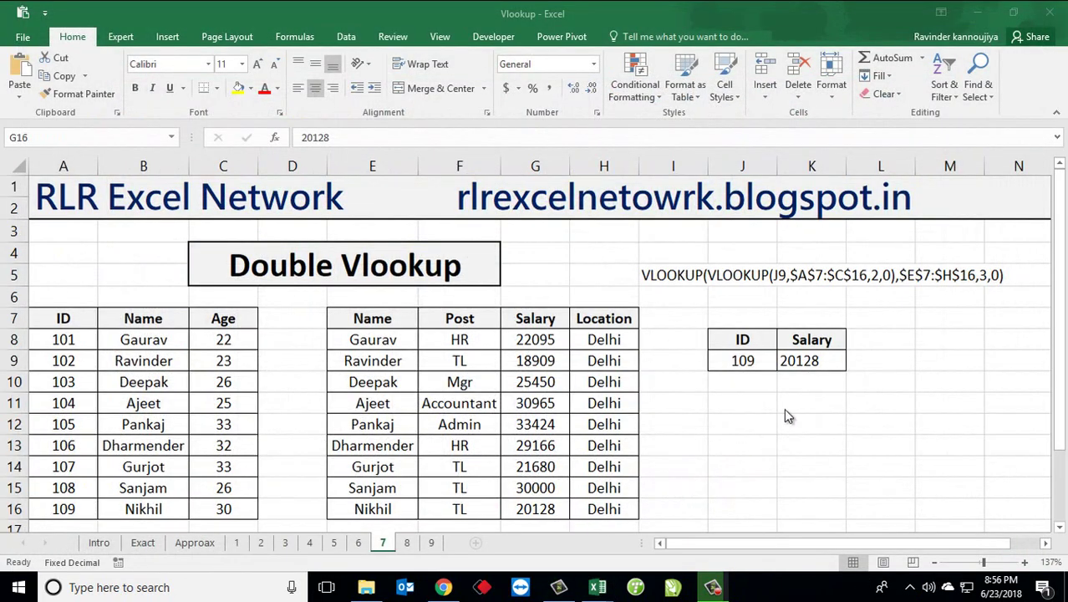
pyautogui.click(864, 401)
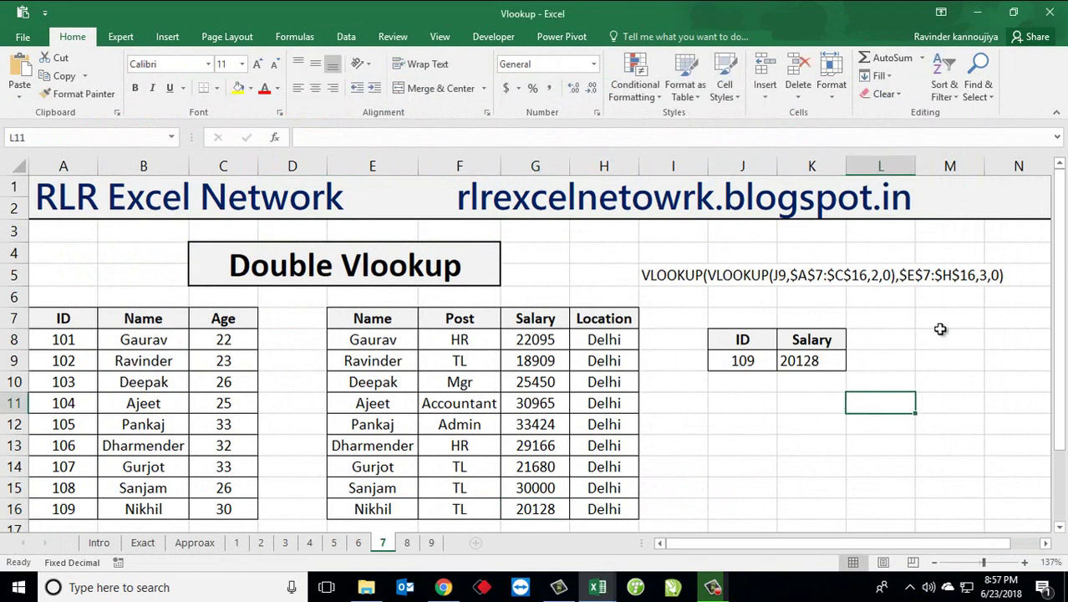